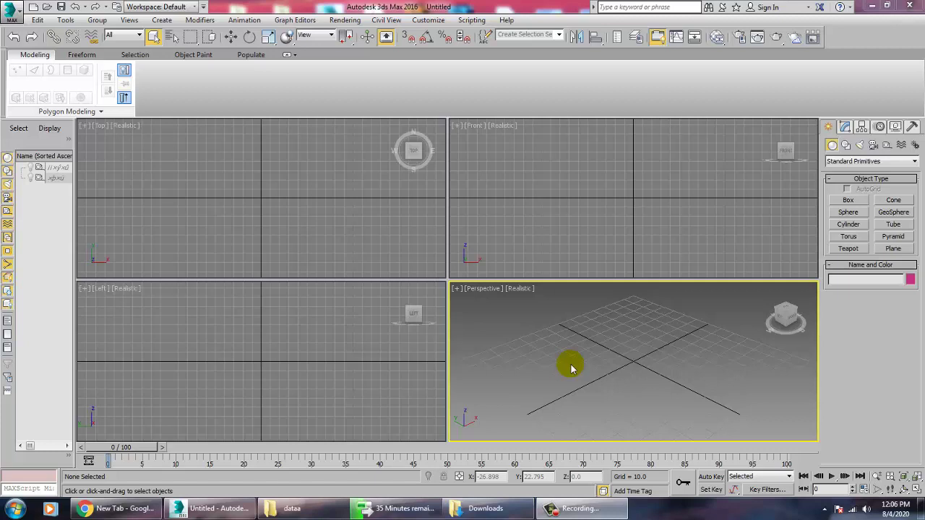
click(632, 228)
click(171, 247)
click(687, 405)
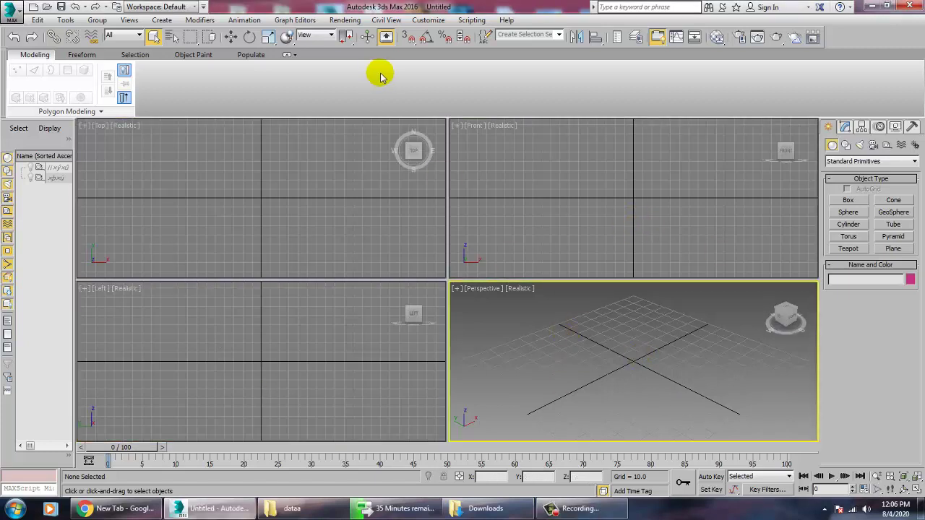
View the WhatsApp reference image from the desktop's Interior aug folder and move its window clear of the Perspective view
click(345, 20)
click(405, 339)
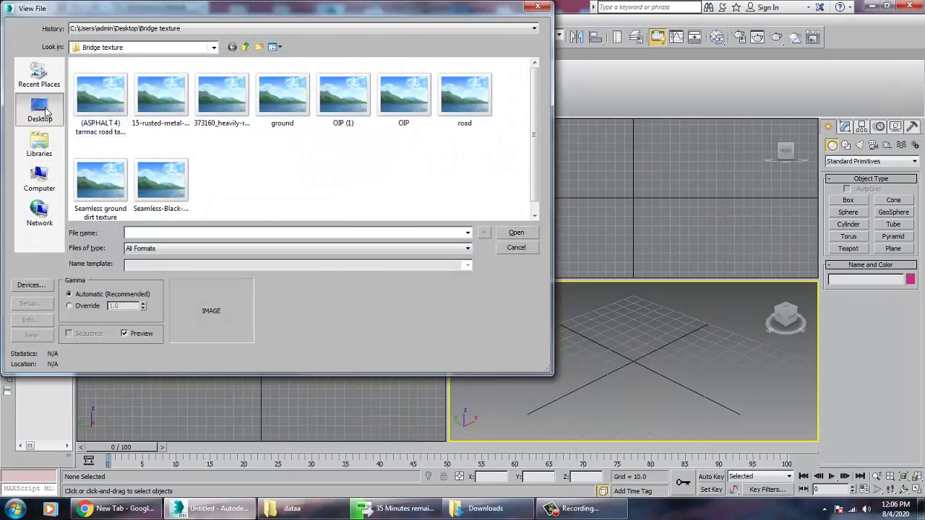
click(39, 112)
scroll(247, 141, down, 5)
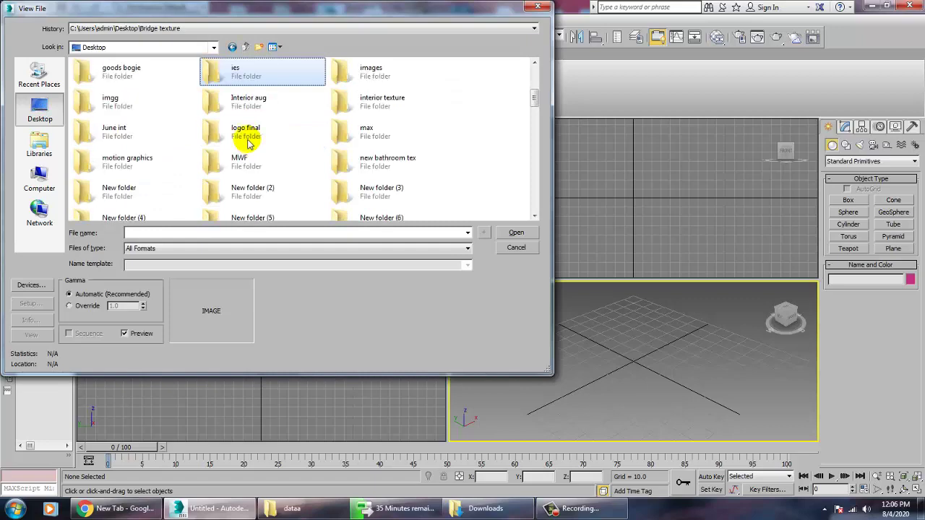
double_click(217, 148)
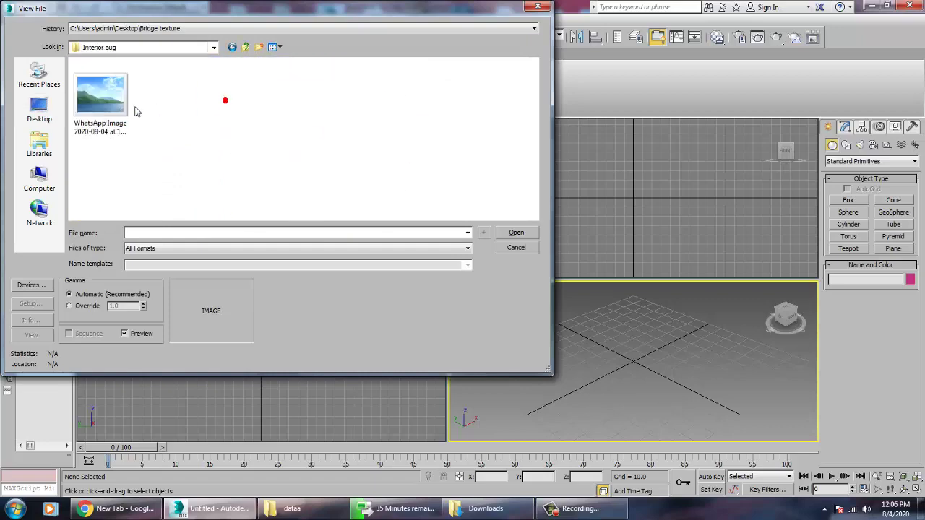
double_click(100, 94)
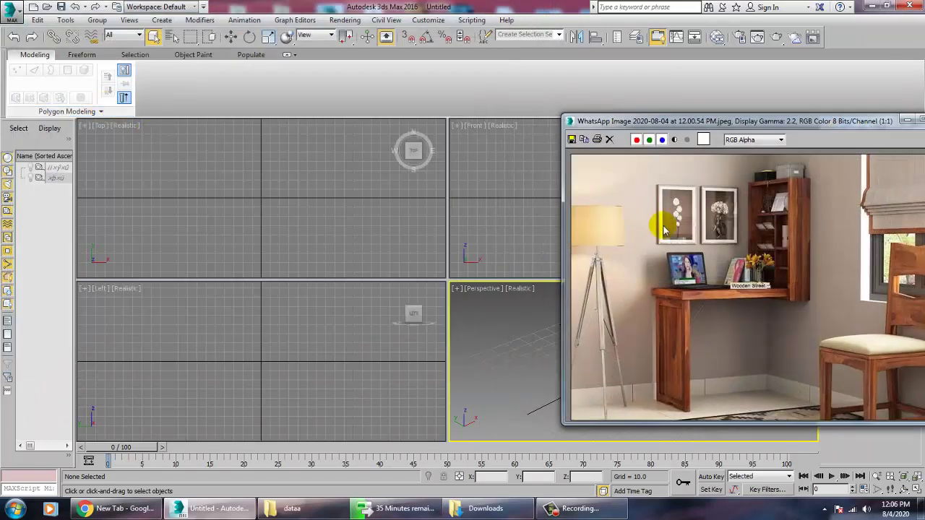
drag(701, 124, 181, 99)
Skip the missing folders reported by the Item Not Found dialog
click(633, 387)
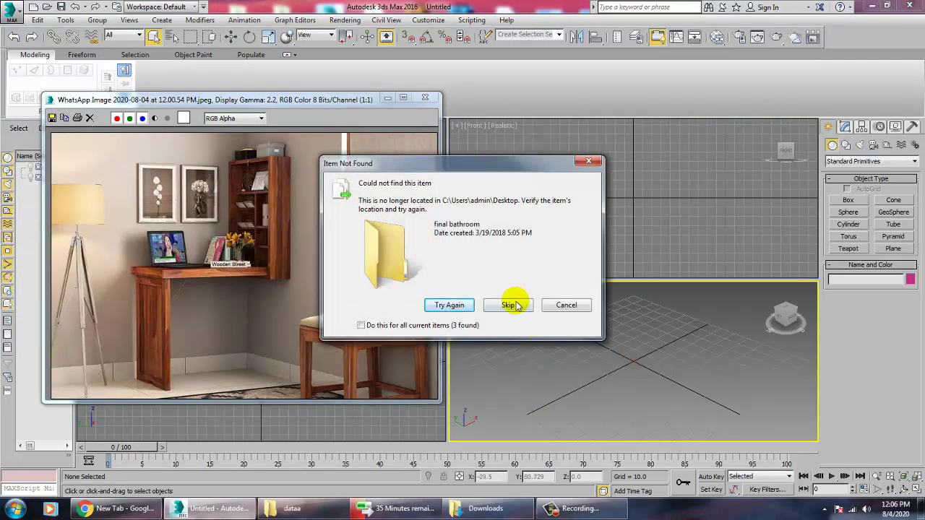
click(511, 305)
click(510, 306)
click(511, 333)
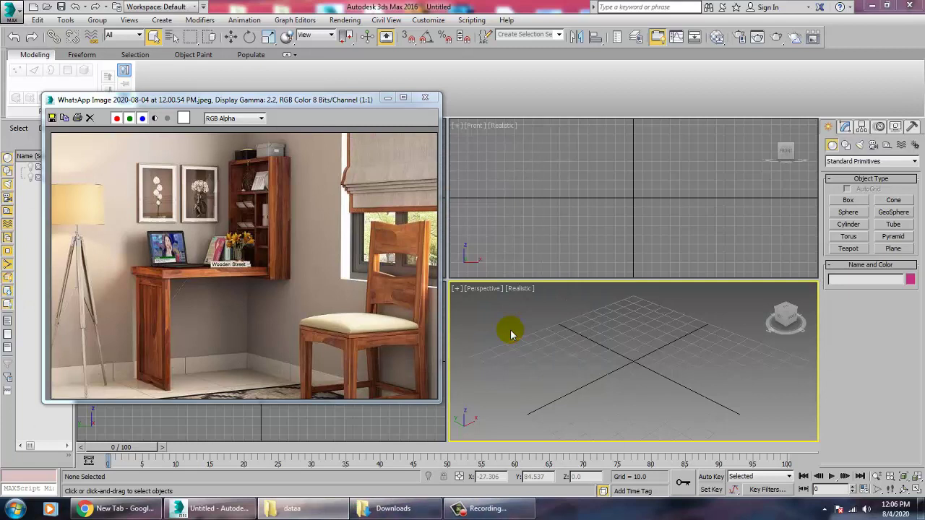
Create a floor plane about 266 long and 252 wide in the Perspective view and colour it light grey
click(894, 250)
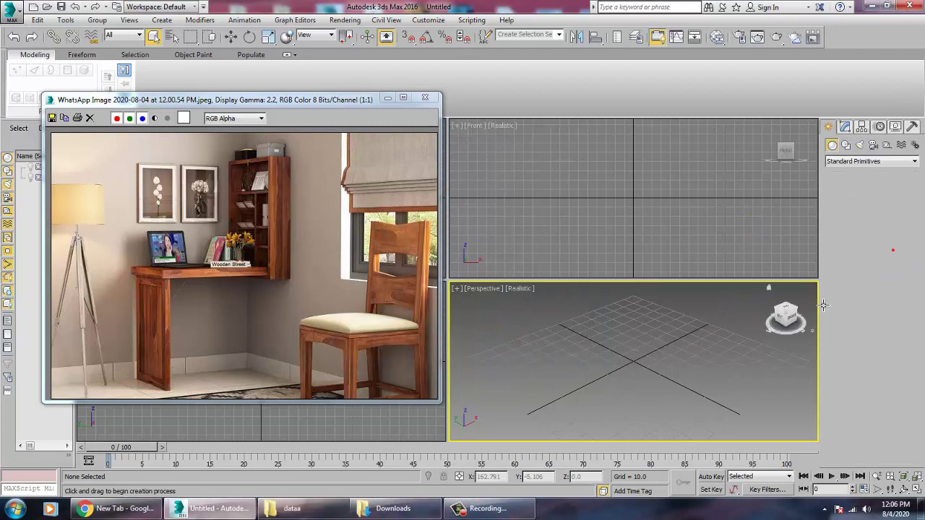
drag(615, 305, 599, 448)
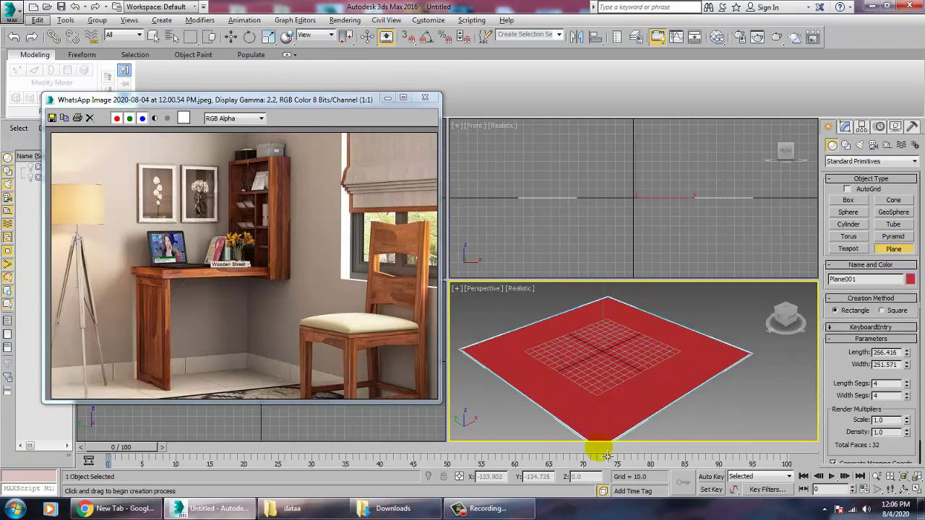
click(911, 279)
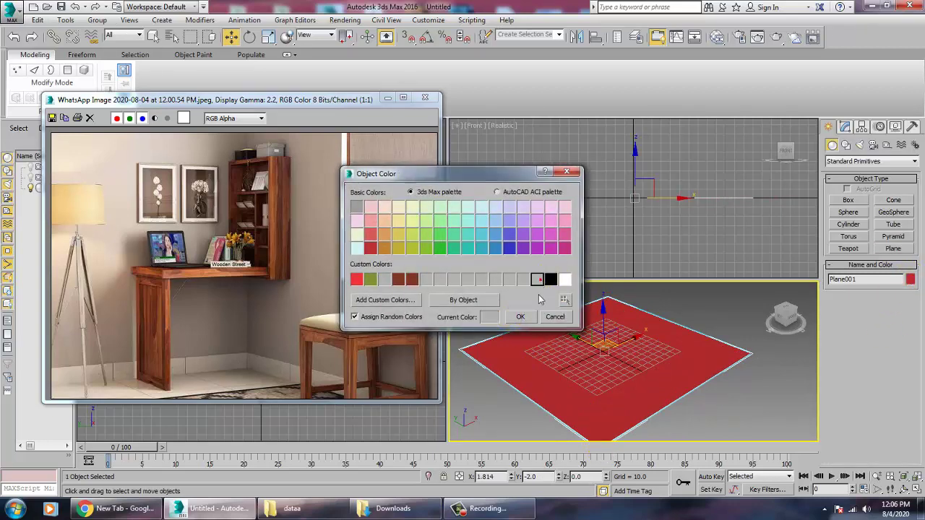
click(520, 317)
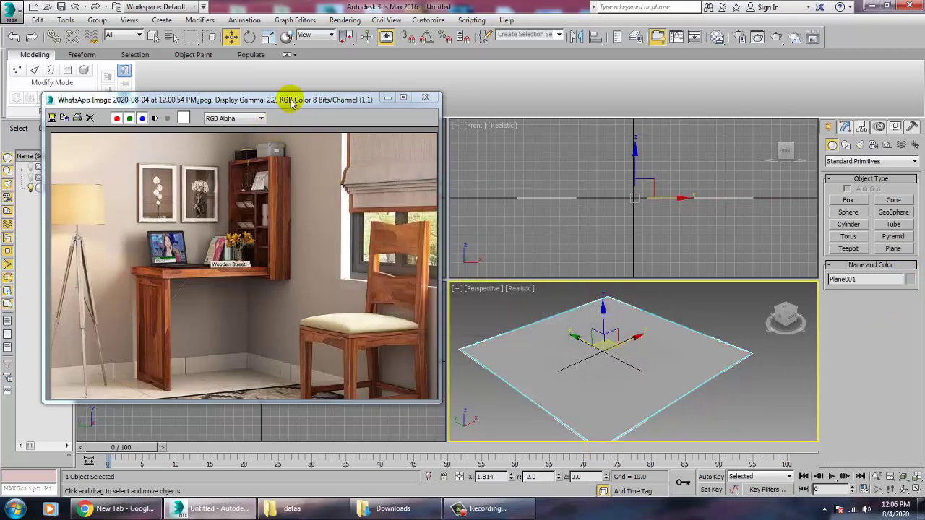
Shift the reference image aside and scale the floor plane up slightly and uniformly in the maximized Top view
drag(289, 99, 108, 102)
click(368, 269)
key(alt+w)
scroll(485, 286, down, 5)
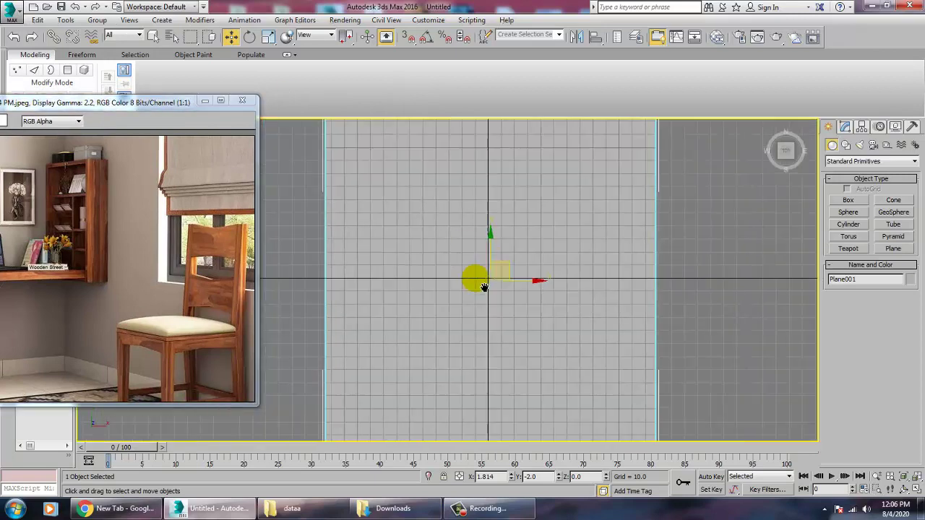
key(r)
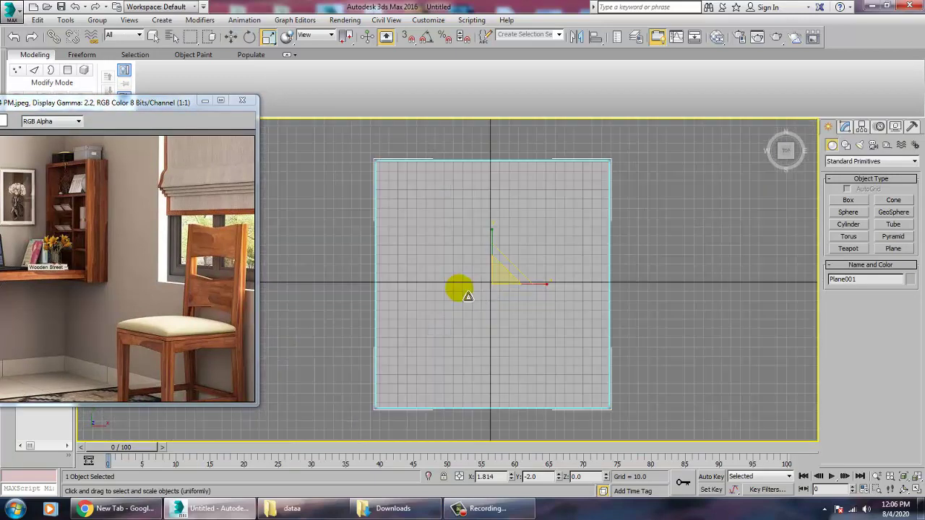
drag(504, 283, 489, 278)
key(w)
Draw an AEC Extended wall, width 5 and height 96, along the left, back and right edges of the floor plane
click(844, 278)
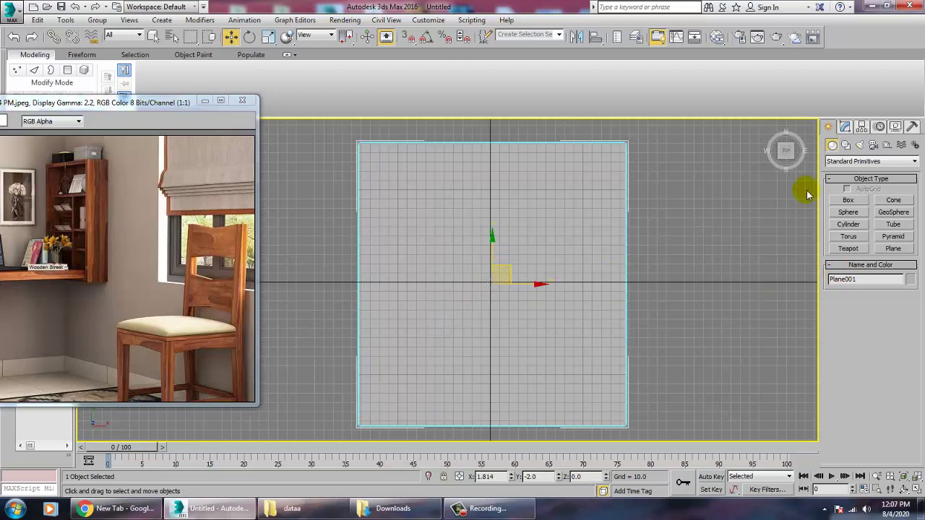
click(845, 162)
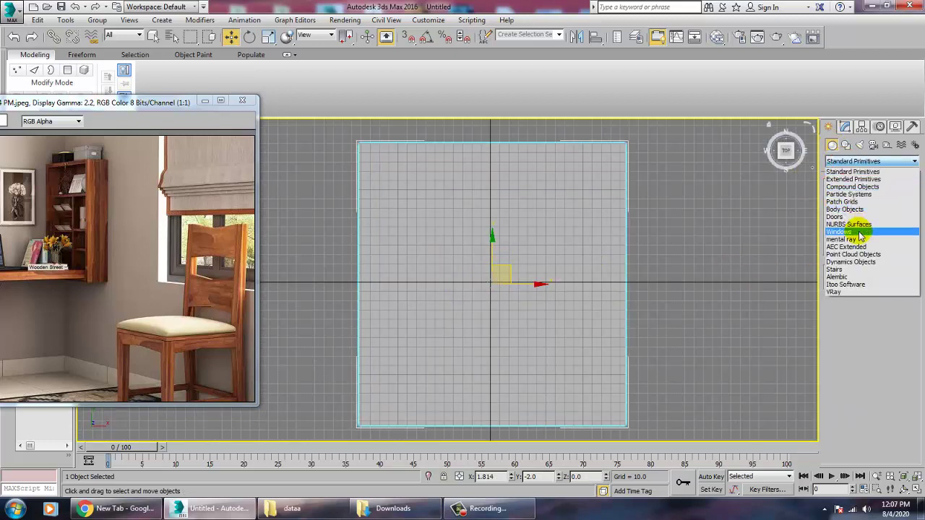
click(858, 246)
click(843, 244)
click(848, 212)
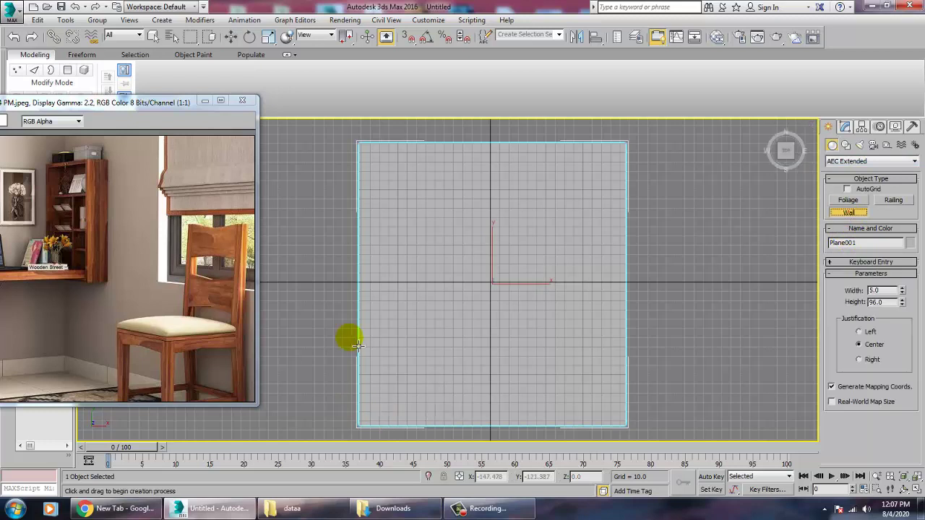
click(363, 435)
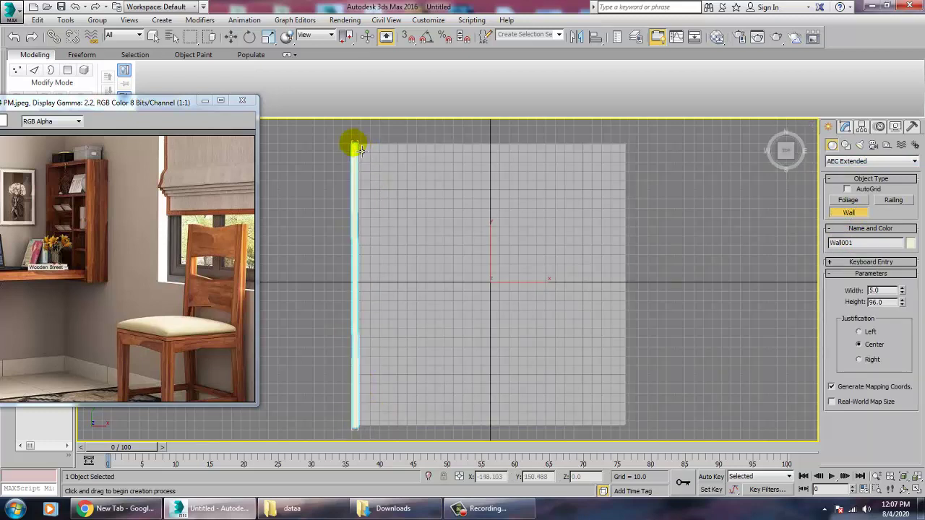
click(359, 147)
click(624, 144)
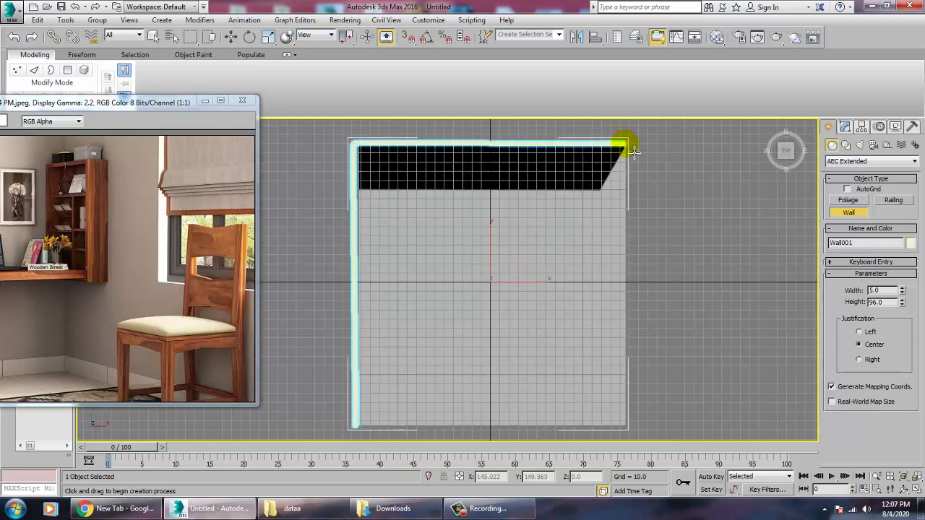
click(625, 427)
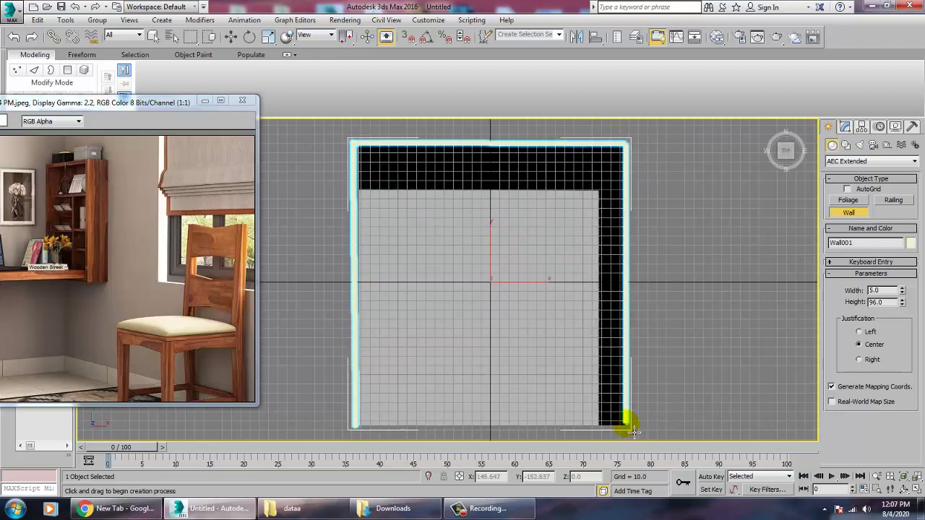
right_click(634, 433)
Stretch the walls taller along the Z axis in the maximized Perspective view and place the full reference image beside the room
key(alt+w)
middle_click(703, 394)
key(alt+w)
alt+middle_drag(661, 347, 640, 307)
middle_drag(640, 307, 536, 292)
key(r)
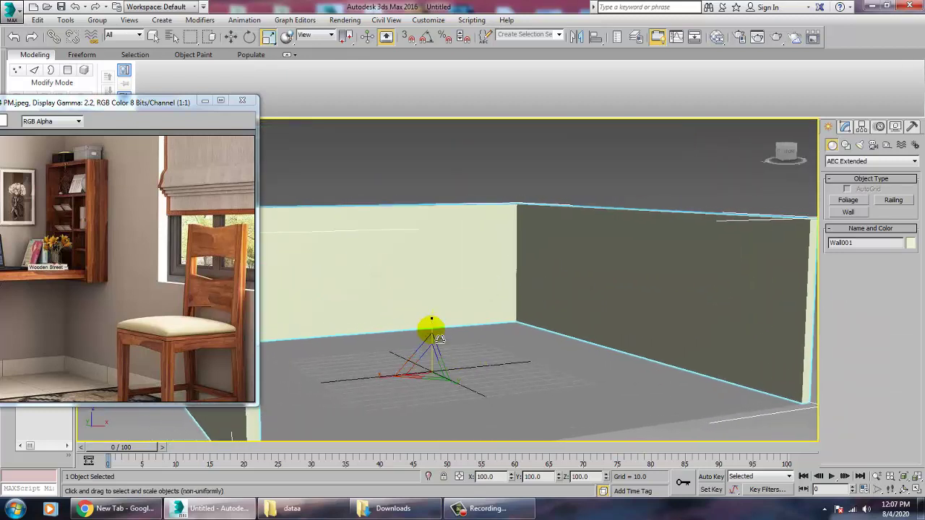
drag(431, 312, 424, 301)
middle_drag(550, 307, 629, 325)
alt+middle_drag(680, 308, 669, 336)
drag(152, 107, 305, 114)
middle_drag(595, 305, 609, 244)
key(w)
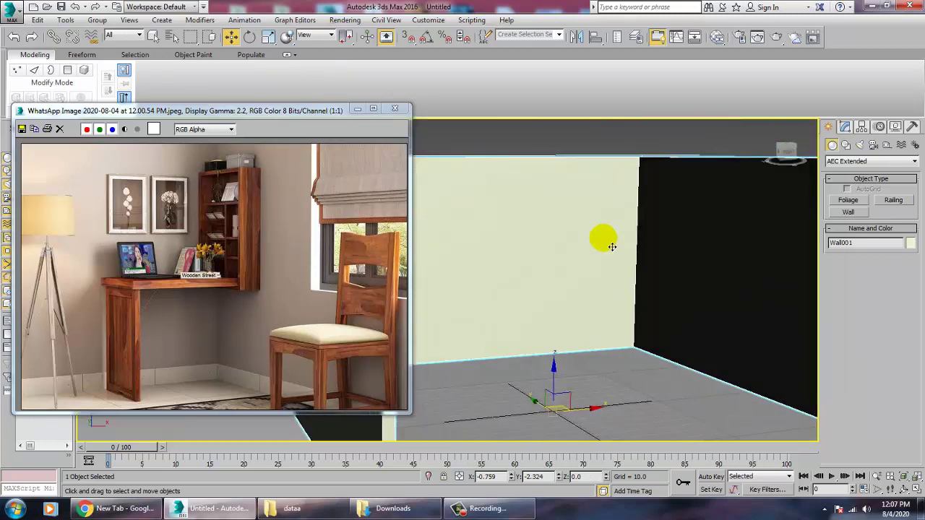
Convert the wall object to an Editable Poly
right_click(603, 237)
mouse_move(669, 353)
click(743, 362)
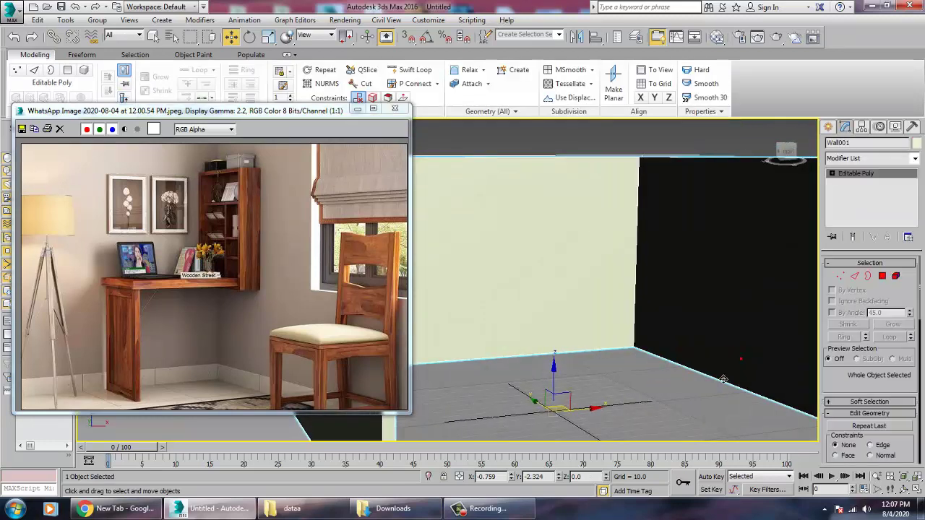
click(421, 70)
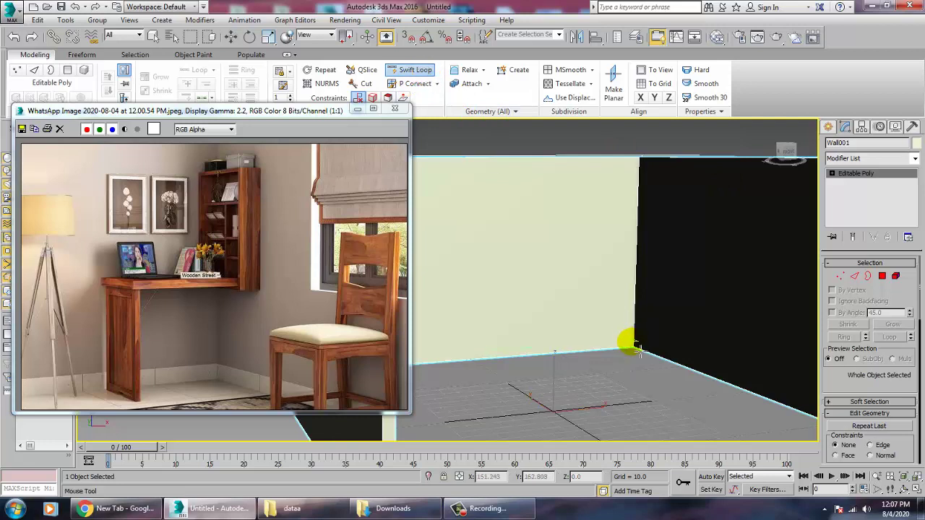
scroll(639, 362, down, 6)
alt+middle_drag(640, 389, 625, 379)
key(w)
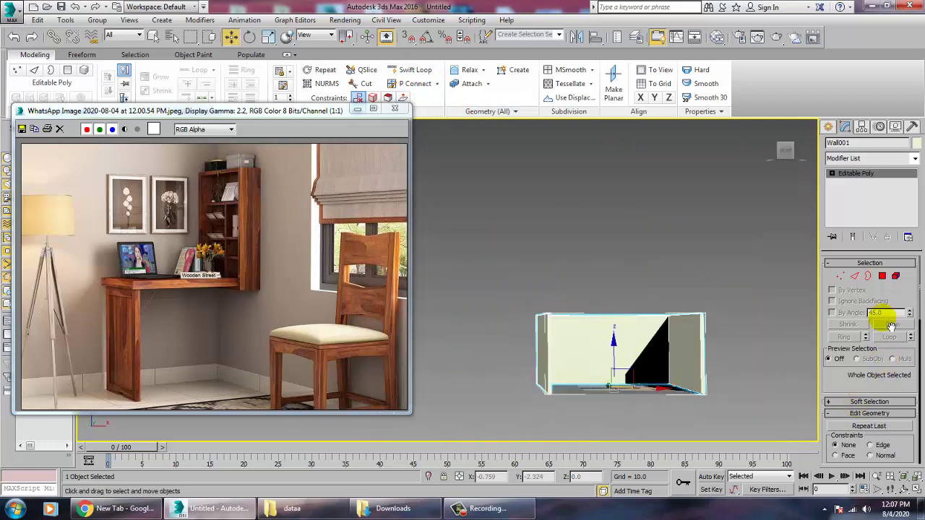
Select the vertical edges of all the walls and connect them with one horizontal segment
click(856, 275)
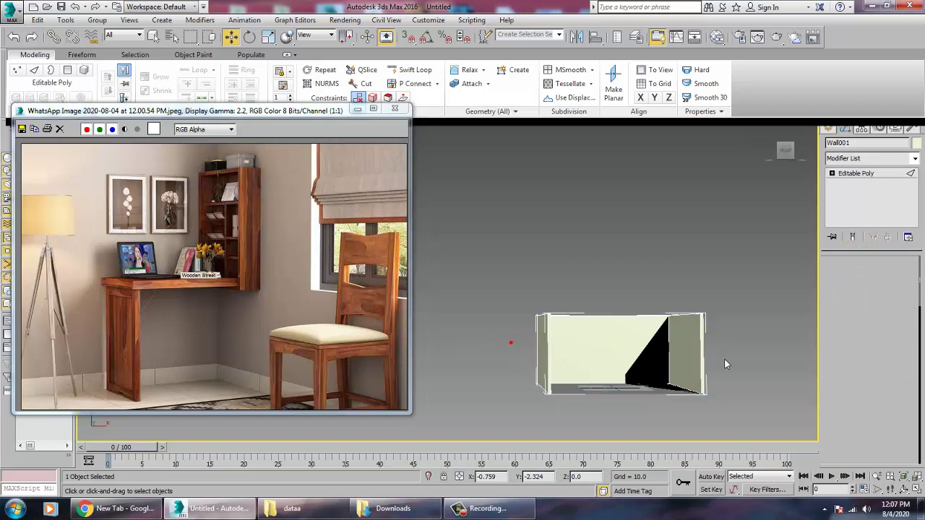
click(577, 362)
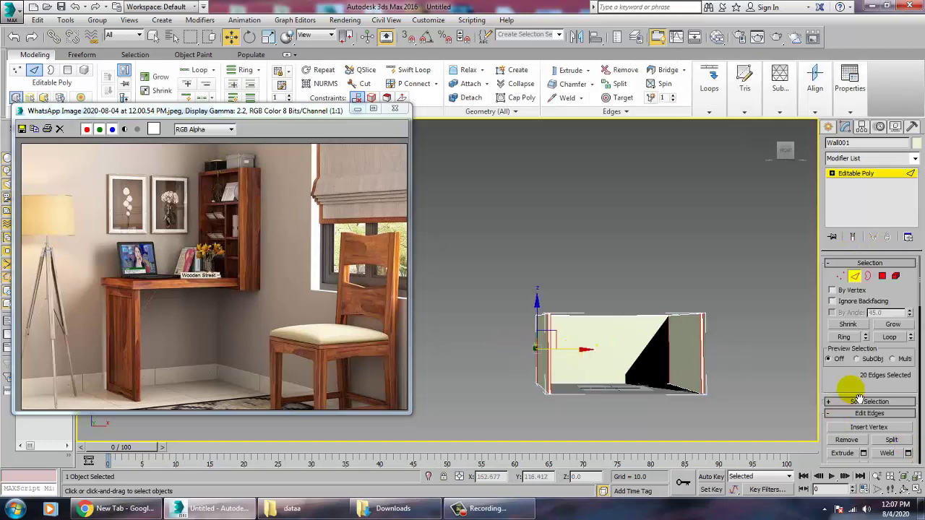
drag(858, 395, 862, 340)
click(909, 425)
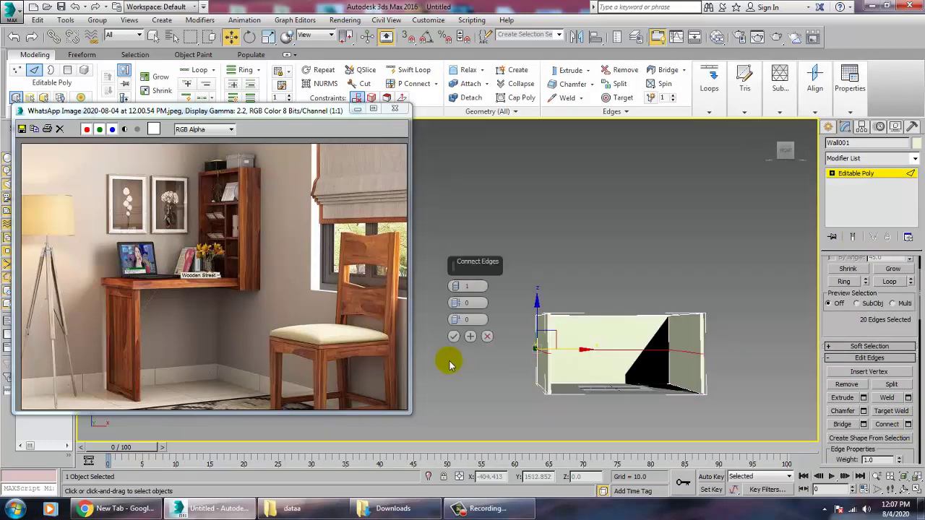
click(453, 336)
Lower the new horizontal edges to skirting height just above the floor, and deselect them
drag(552, 323, 561, 351)
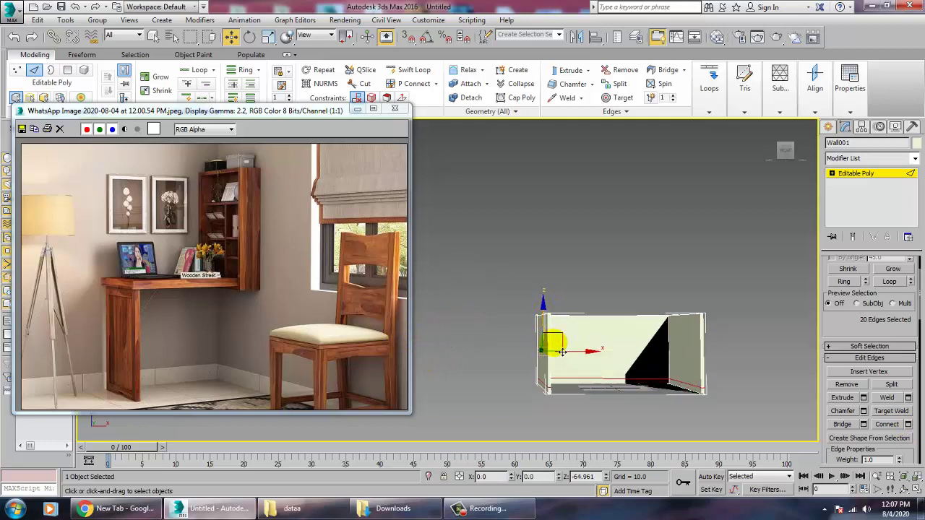
scroll(609, 340, up, 6)
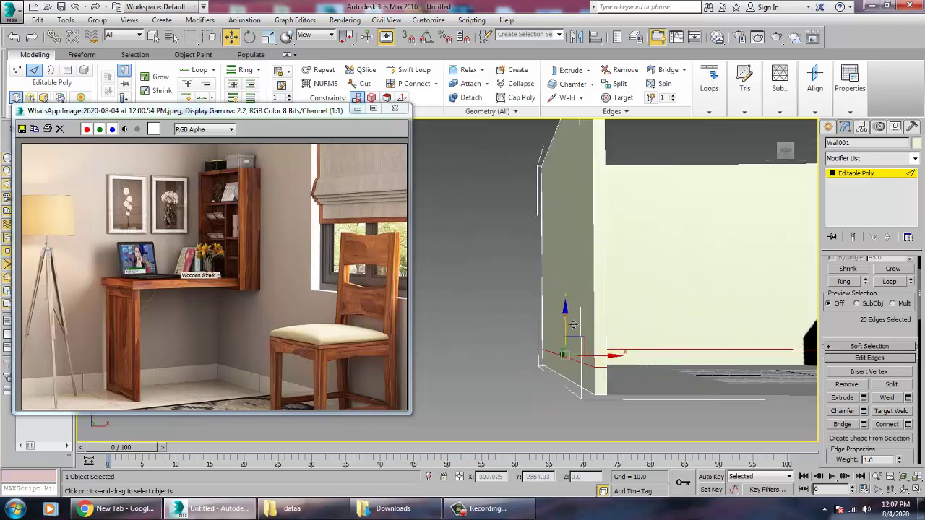
drag(572, 326, 572, 328)
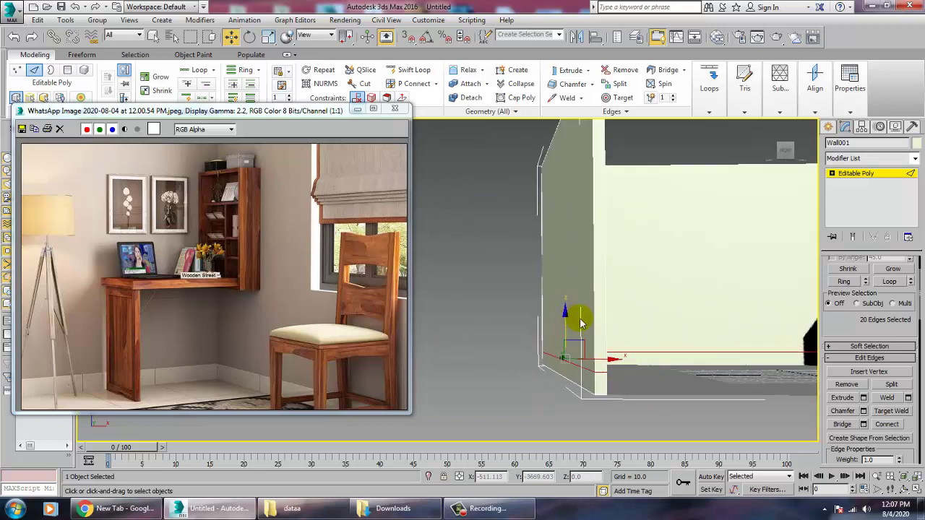
alt+middle_drag(702, 324, 589, 381)
scroll(699, 344, down, 4)
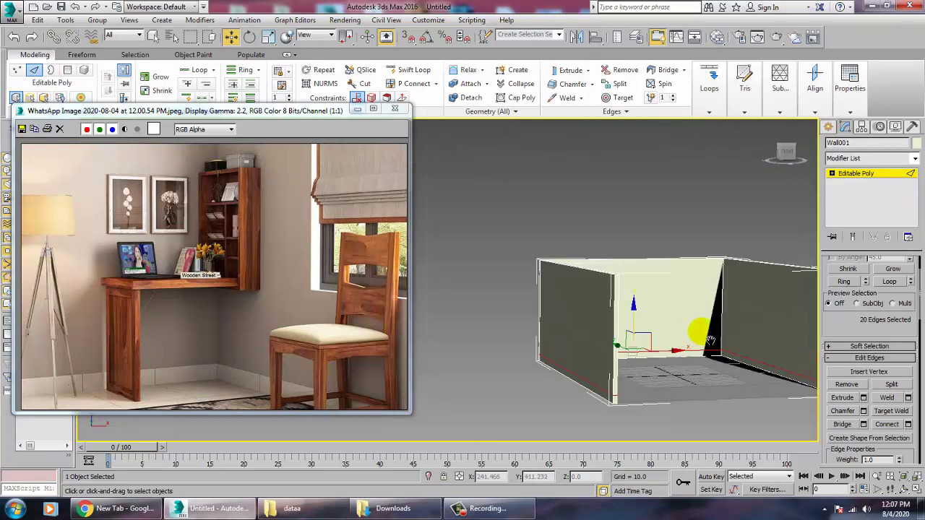
alt+middle_drag(705, 340, 696, 367)
middle_drag(765, 357, 683, 352)
click(637, 344)
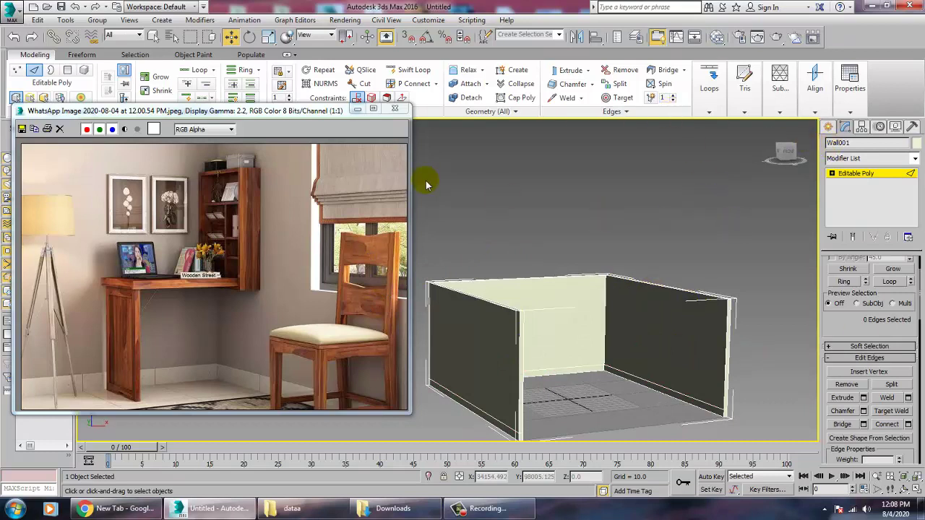
Add two vertical edge loops to the right side wall with Swift Loop, one mid-wall and one near the open end
click(829, 127)
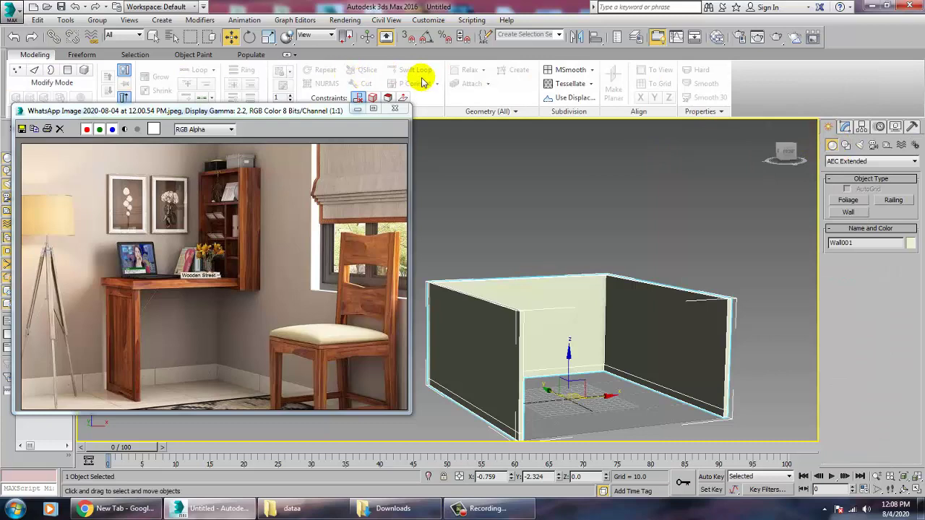
click(845, 128)
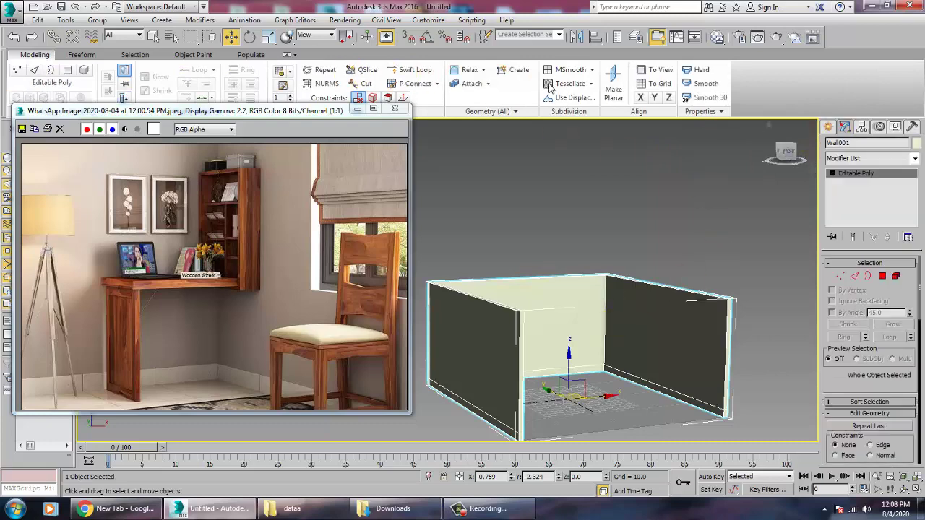
alt+middle_drag(651, 331, 644, 324)
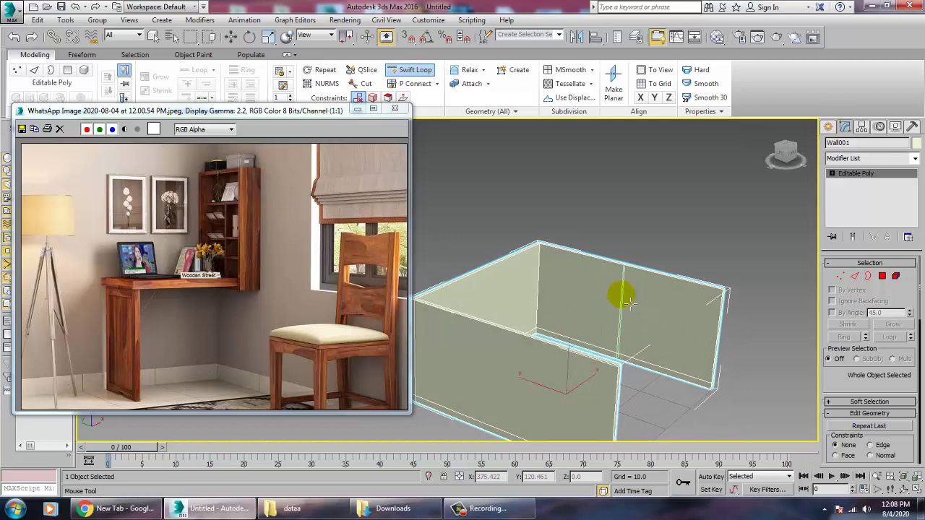
click(631, 304)
alt+middle_drag(644, 325, 716, 352)
scroll(644, 343, up, 3)
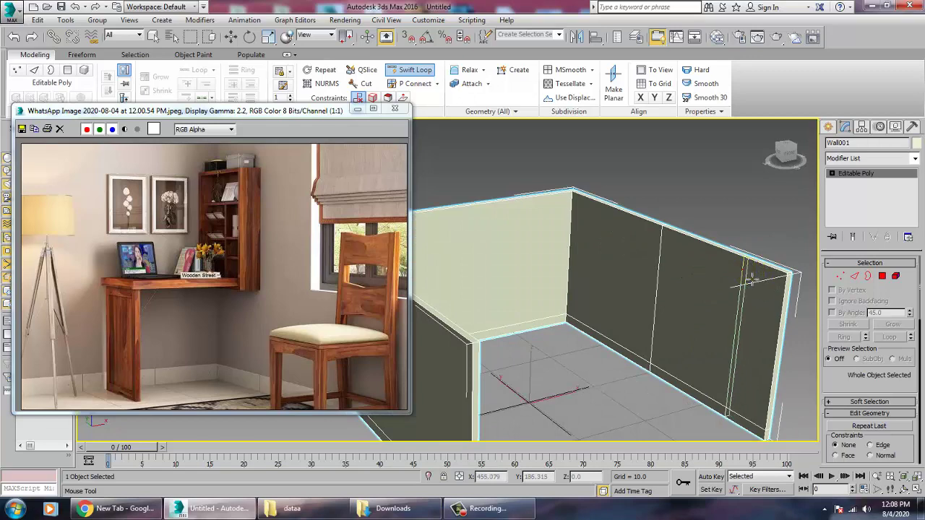
scroll(745, 274, up, 6)
middle_drag(707, 343, 694, 301)
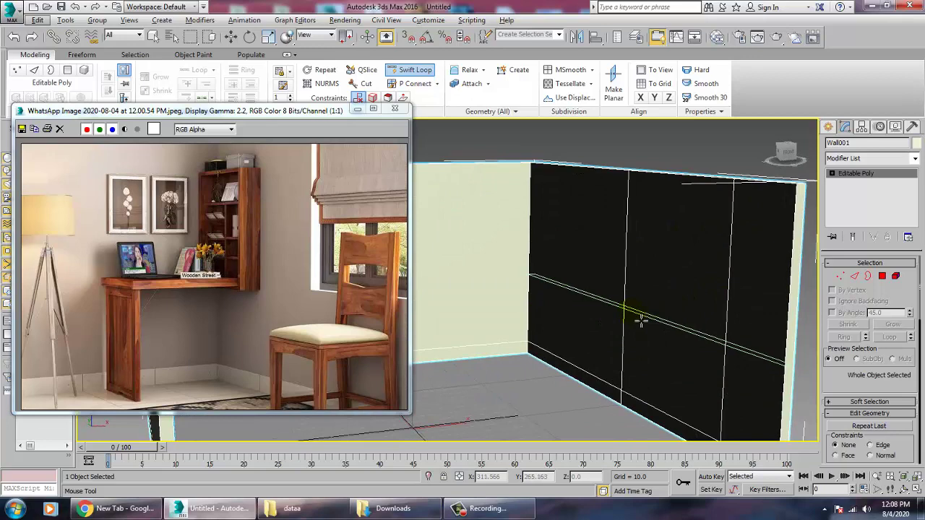
Add a horizontal edge loop across the right side wall at window-sill height and end Swift Loop
alt+middle_drag(640, 318, 643, 306)
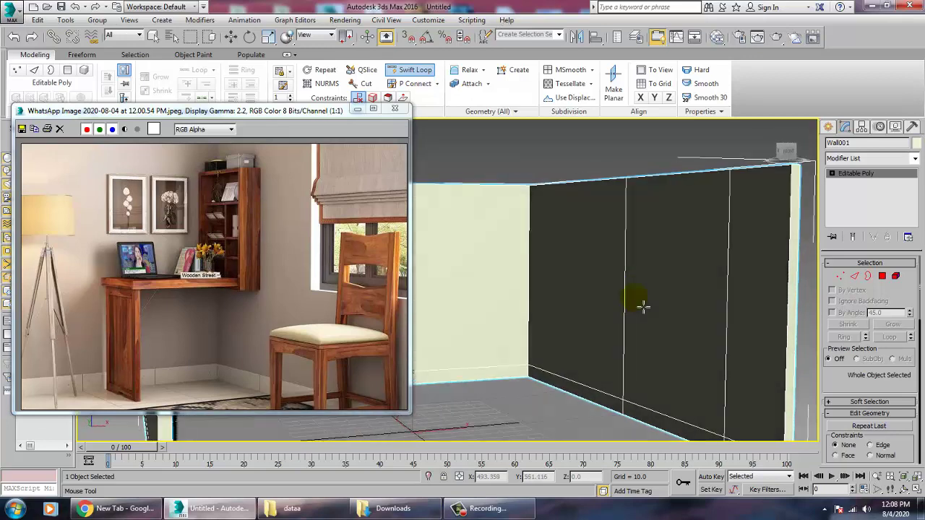
alt+middle_drag(637, 333, 715, 294)
scroll(658, 338, down, 1)
right_click(622, 345)
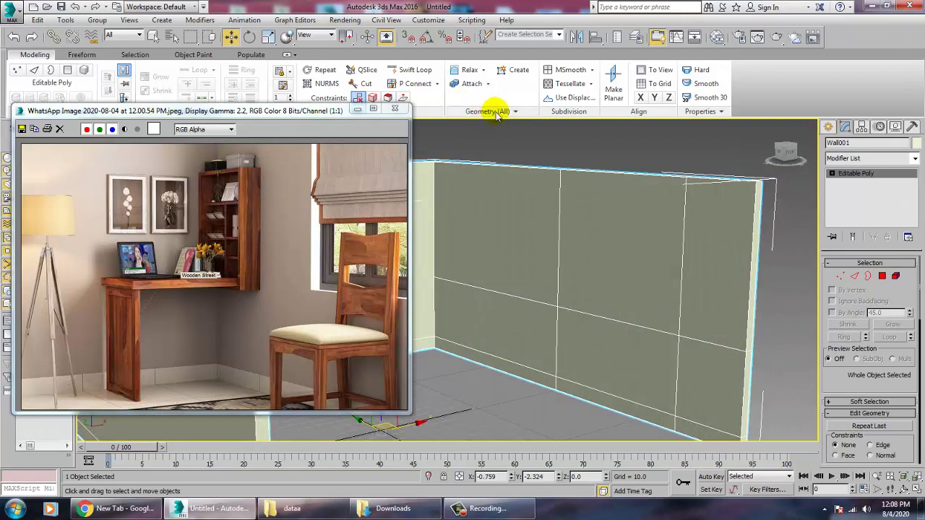
click(410, 70)
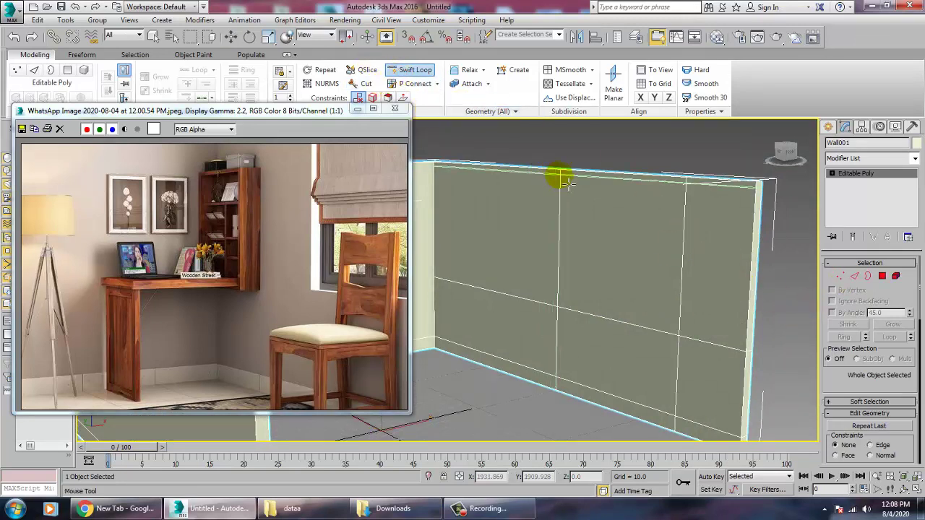
right_click(588, 203)
alt+middle_drag(589, 203, 568, 182)
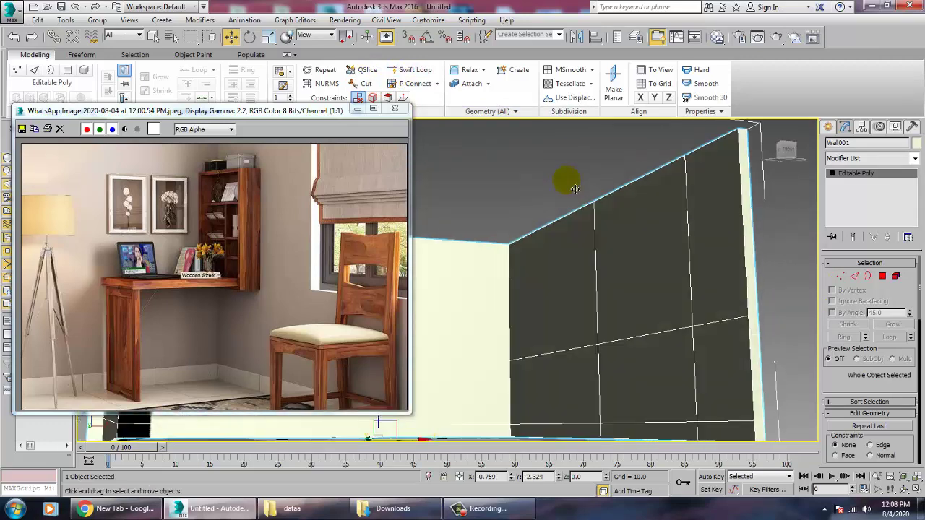
Select the top vertices of all the walls and raise them along Z to make the room taller
key(1)
key(1)
scroll(647, 268, down, 8)
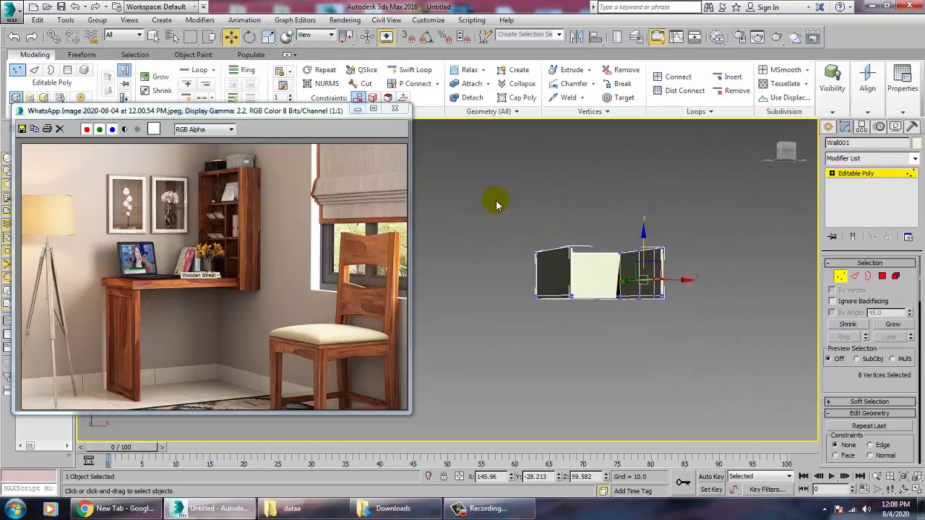
drag(751, 269, 752, 269)
drag(601, 222, 597, 209)
alt+middle_drag(643, 247, 654, 278)
scroll(655, 278, up, 5)
middle_drag(655, 289, 619, 358)
alt+middle_drag(616, 347, 595, 315)
scroll(594, 315, up, 4)
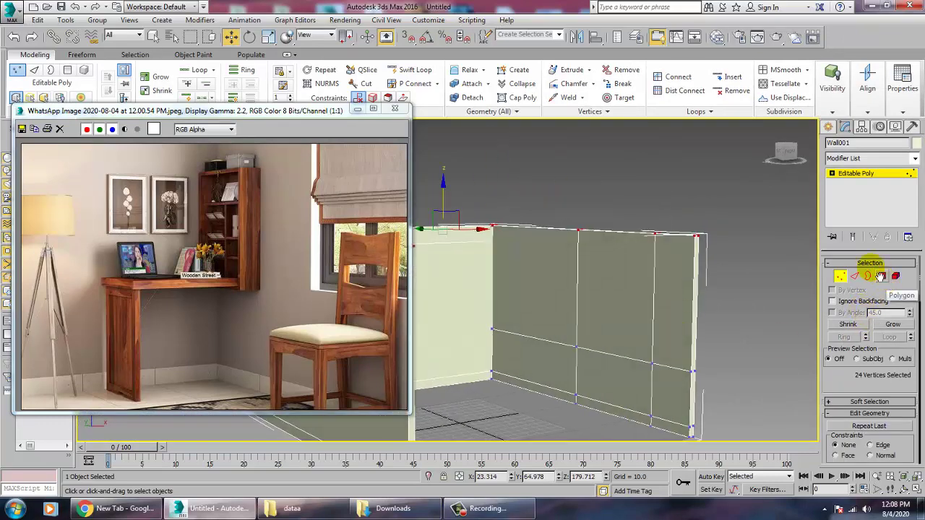
scroll(684, 337, down, 5)
alt+middle_drag(684, 337, 676, 318)
scroll(600, 317, up, 5)
mouse_move(676, 318)
middle_down()
mouse_move(655, 338)
mouse_move(631, 313)
mouse_move(653, 310)
mouse_move(632, 310)
mouse_move(653, 324)
mouse_move(719, 326)
mouse_move(710, 347)
mouse_move(664, 318)
middle_up()
click(423, 72)
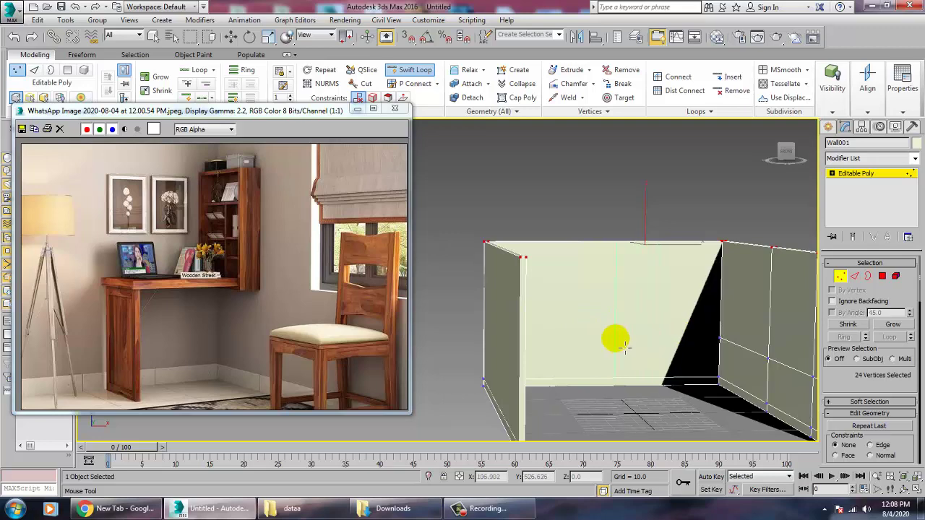
right_click(728, 336)
alt+middle_drag(729, 337, 745, 341)
middle_drag(744, 341, 550, 325)
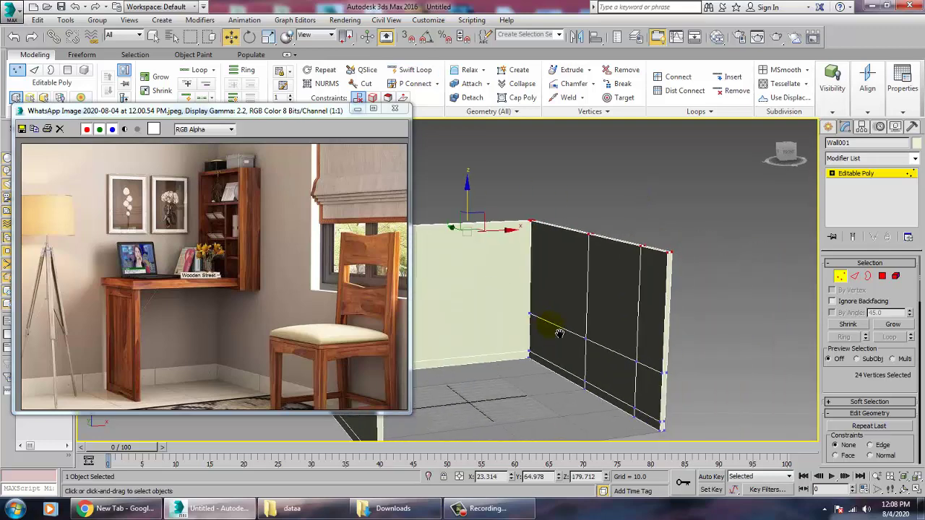
Select the inner and outer window polygons of the right side wall and bridge them into an opening
click(883, 277)
click(595, 313)
click(620, 311)
alt+middle_drag(620, 312, 562, 294)
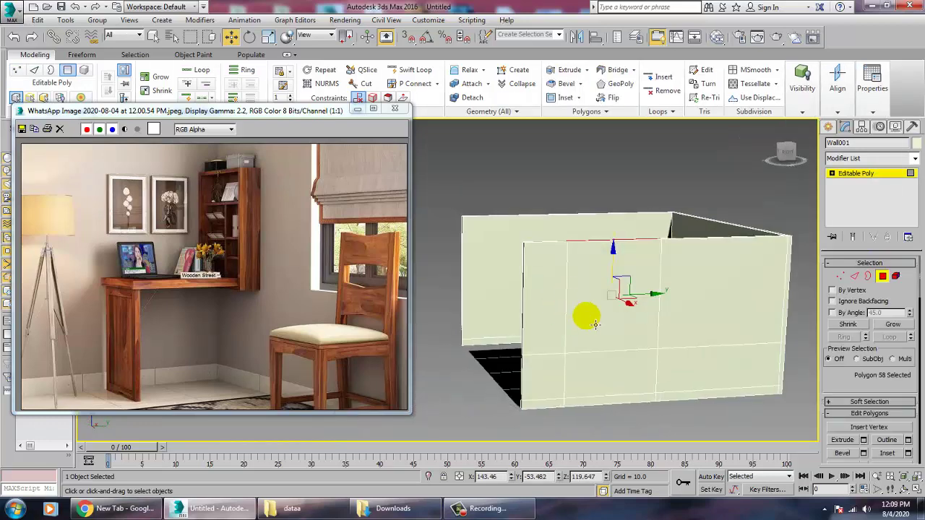
click(605, 333)
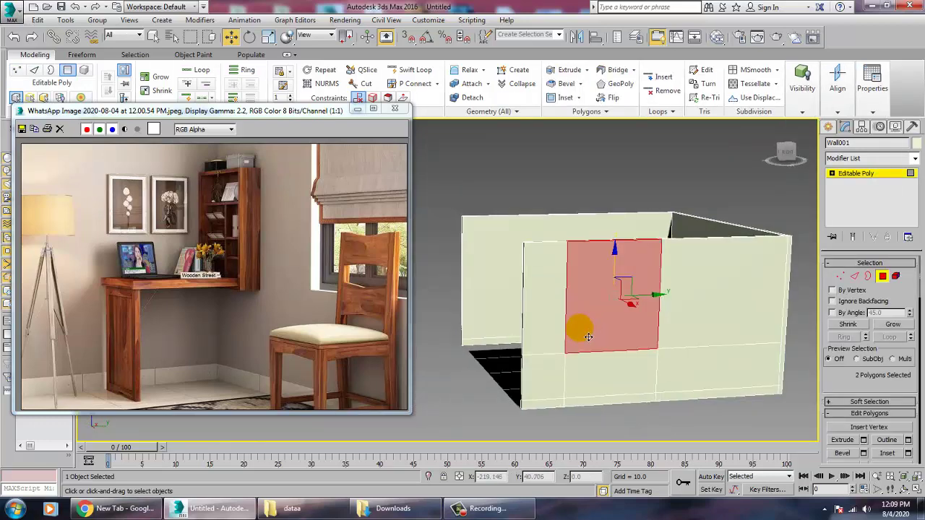
alt+middle_drag(675, 426, 879, 479)
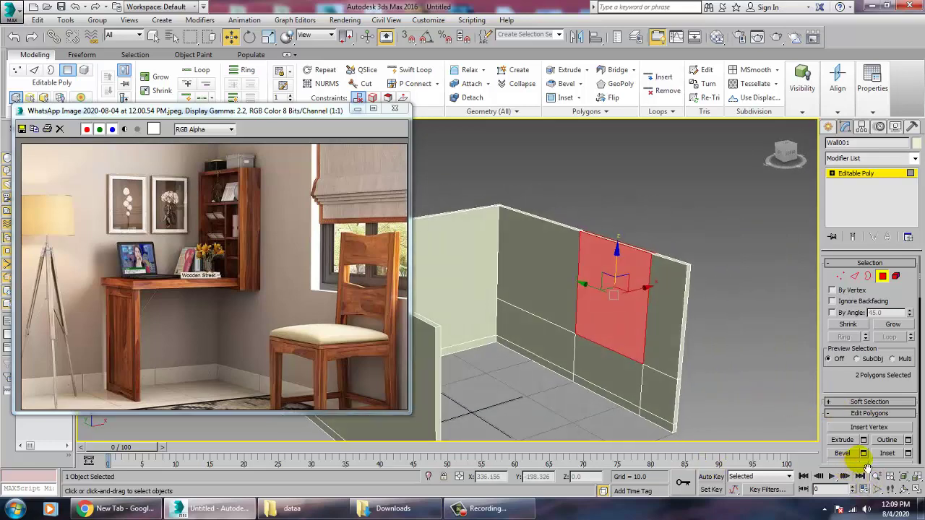
drag(840, 390, 842, 342)
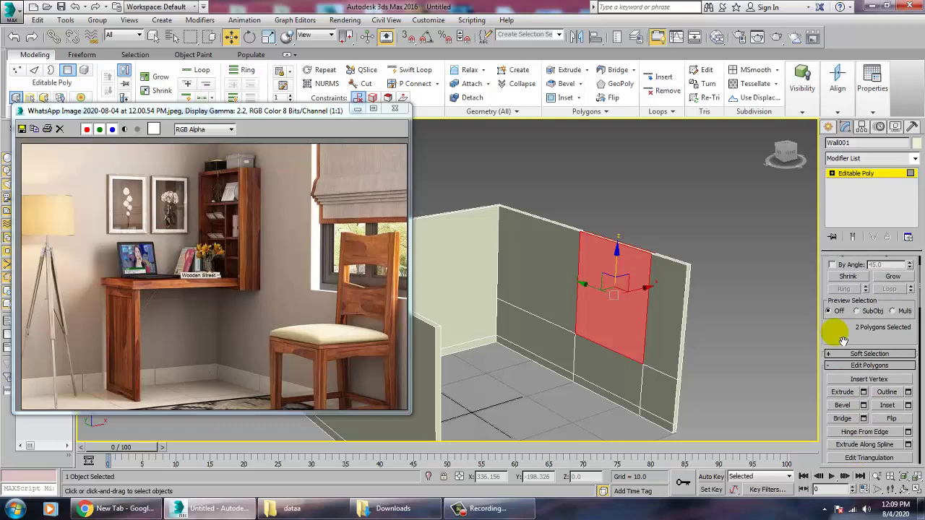
click(843, 420)
alt+middle_drag(667, 346, 711, 299)
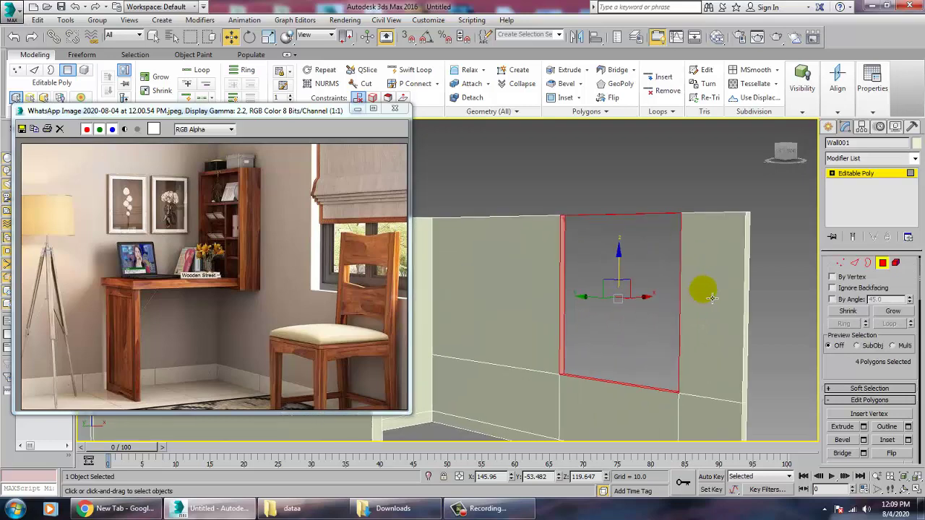
Draw a standard Box about 120 by 108 over the window opening in the maximized Left view in wireframe
key(alt+w)
right_click(661, 204)
right_click(419, 428)
key(alt+w)
middle_drag(539, 394, 618, 342)
scroll(584, 348, down, 3)
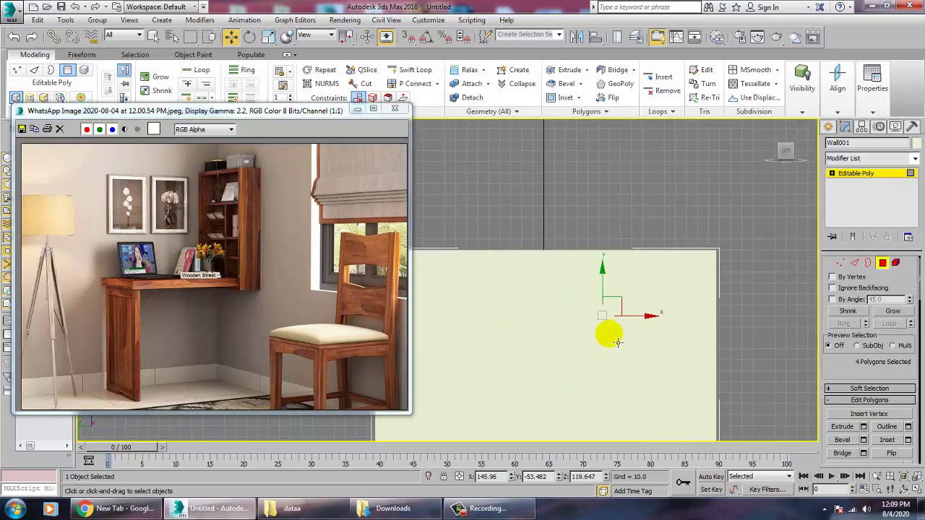
scroll(618, 343, down, 2)
scroll(584, 275, down, 2)
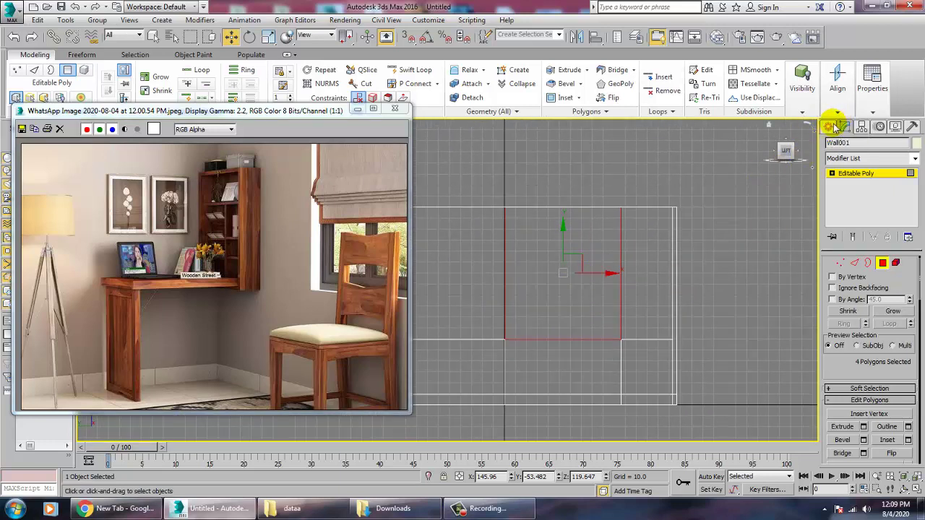
click(829, 128)
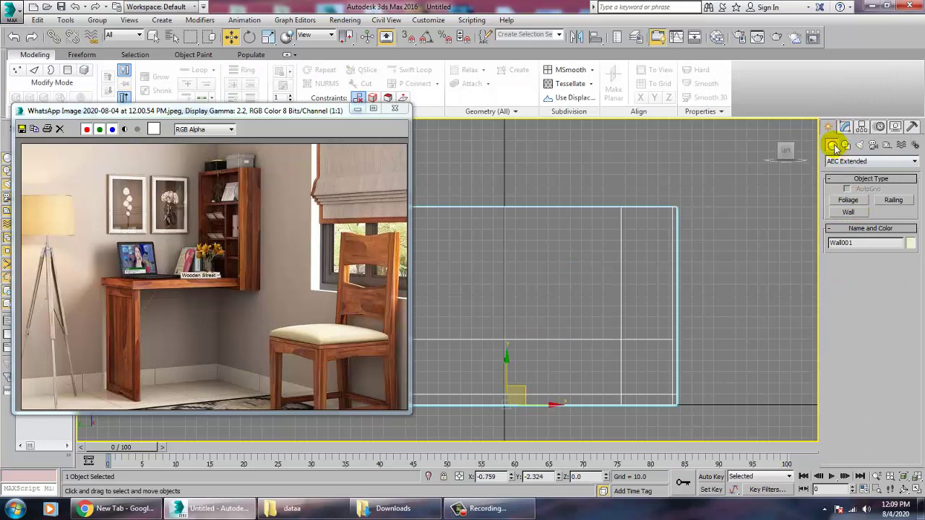
click(852, 161)
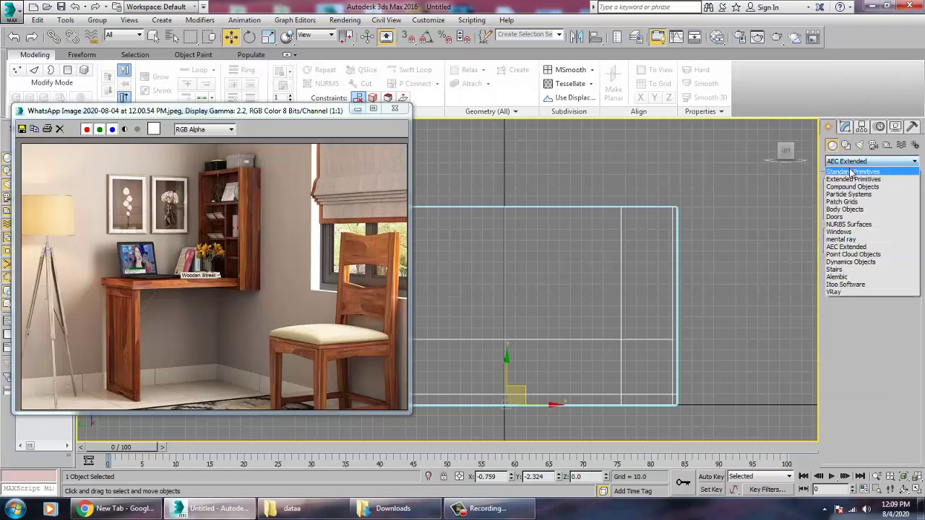
click(849, 167)
click(847, 201)
drag(511, 214, 626, 342)
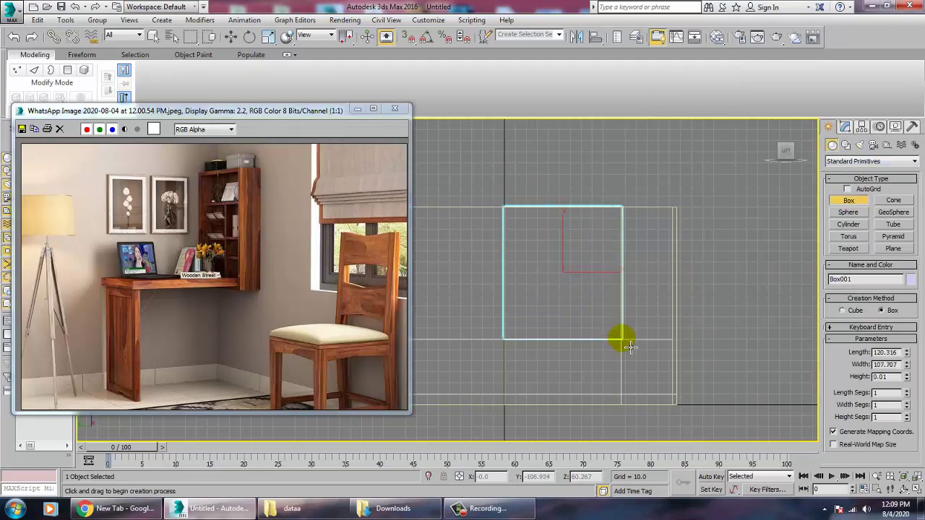
right_click(630, 343)
Move the box along the X axis into the window opening of the wall in the maximized Perspective view
key(alt+w)
right_click(665, 358)
key(alt+w)
alt+middle_drag(667, 360, 580, 352)
drag(587, 323, 792, 319)
alt+middle_drag(792, 320, 612, 300)
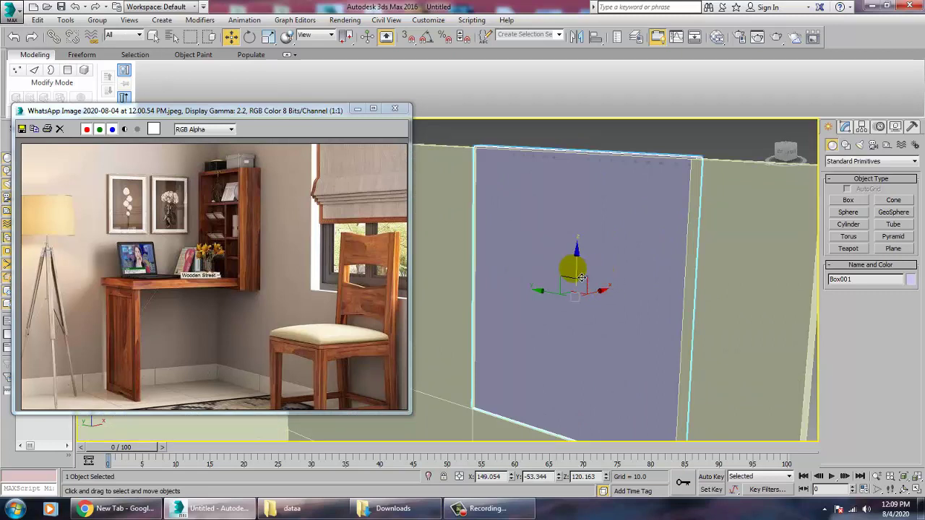
Convert the window box to an Editable Poly
right_click(576, 218)
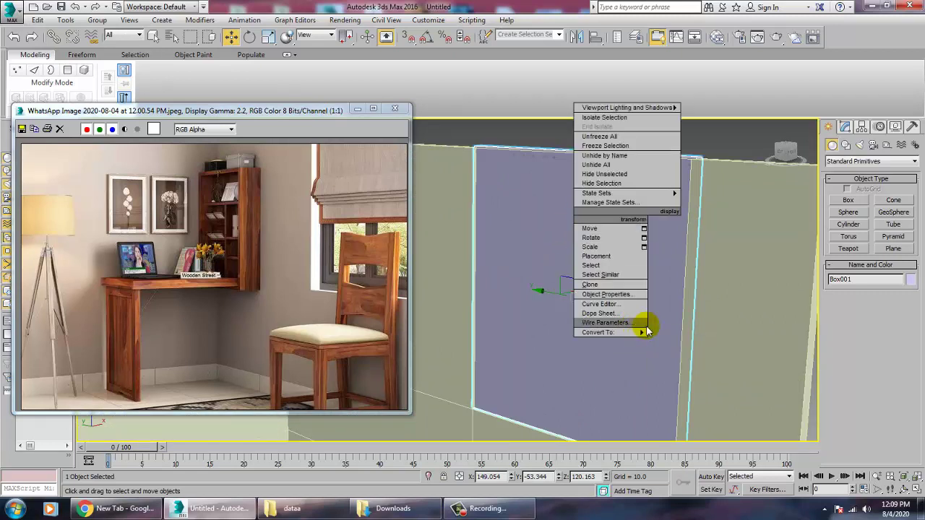
mouse_move(629, 337)
click(681, 340)
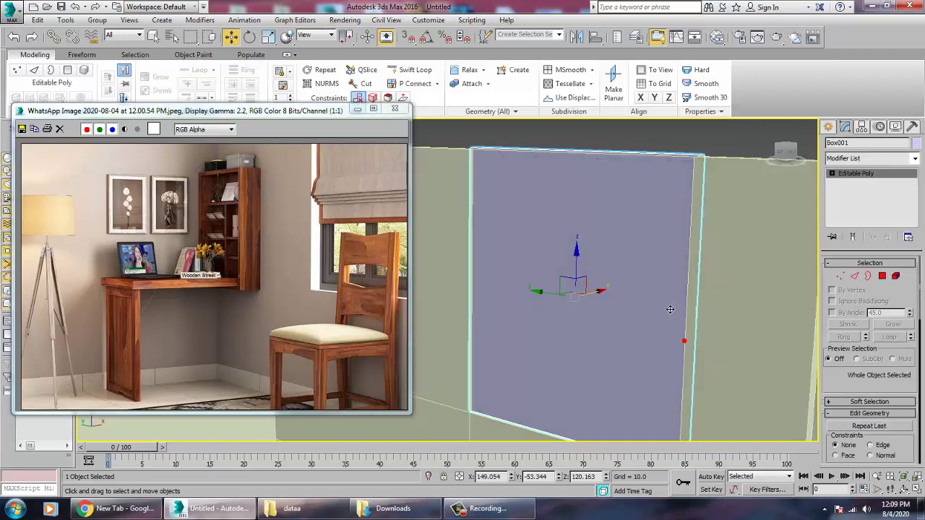
Select the four top vertices of the window box and lower them slightly to fit the wall's top edge
key(1)
alt+middle_drag(657, 341, 627, 339)
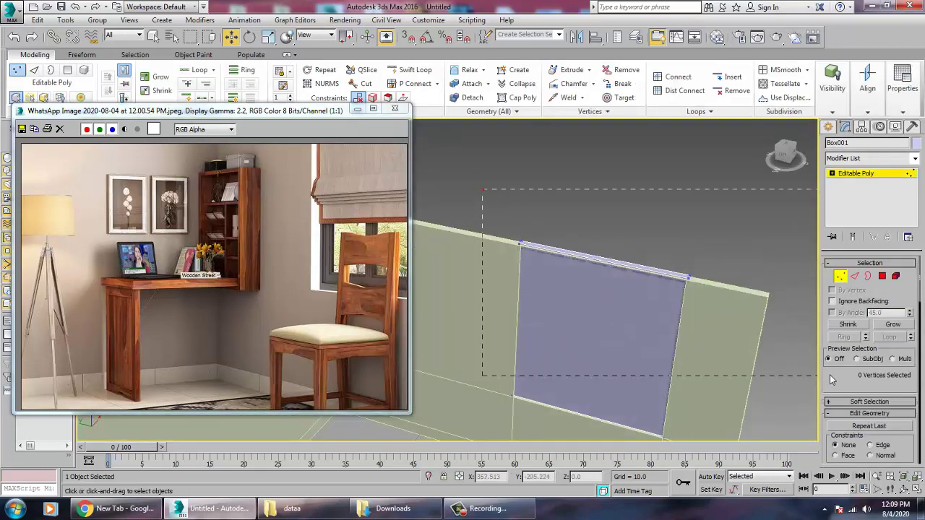
drag(832, 380, 832, 379)
alt+middle_drag(642, 309, 625, 267)
drag(612, 238, 616, 239)
alt+middle_drag(616, 239, 621, 263)
scroll(621, 264, up, 4)
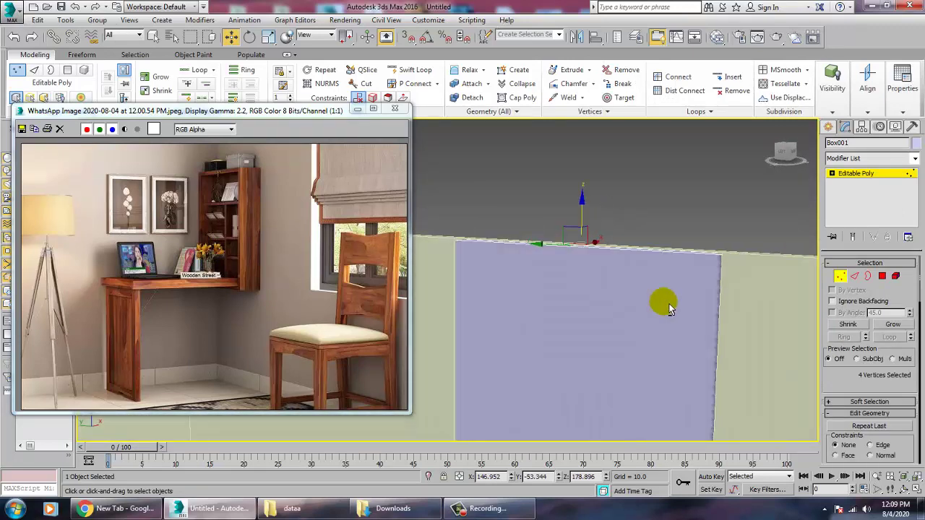
Select the large inner and outer faces of the window box
click(882, 276)
click(619, 346)
alt+middle_drag(751, 330, 671, 350)
ctrl+click(556, 335)
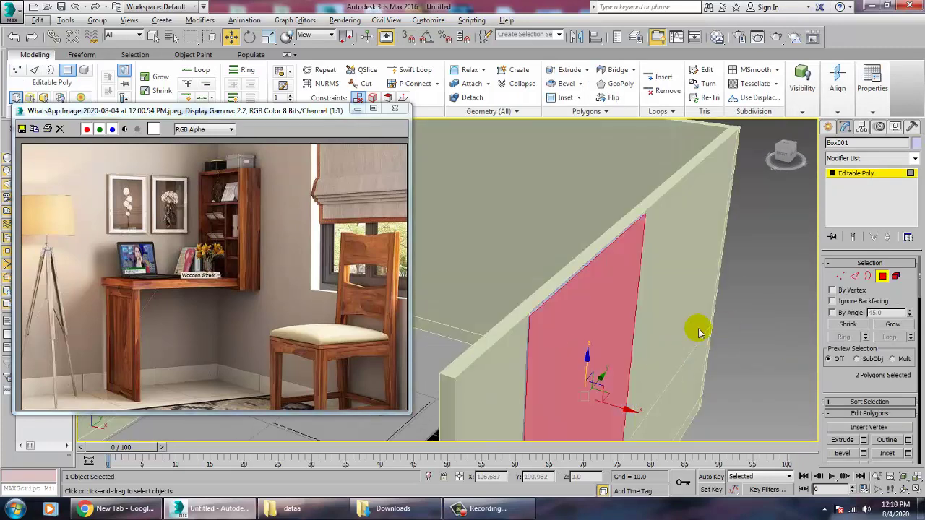
Clone the whole window box along the X axis to a spot outside the wall
click(861, 173)
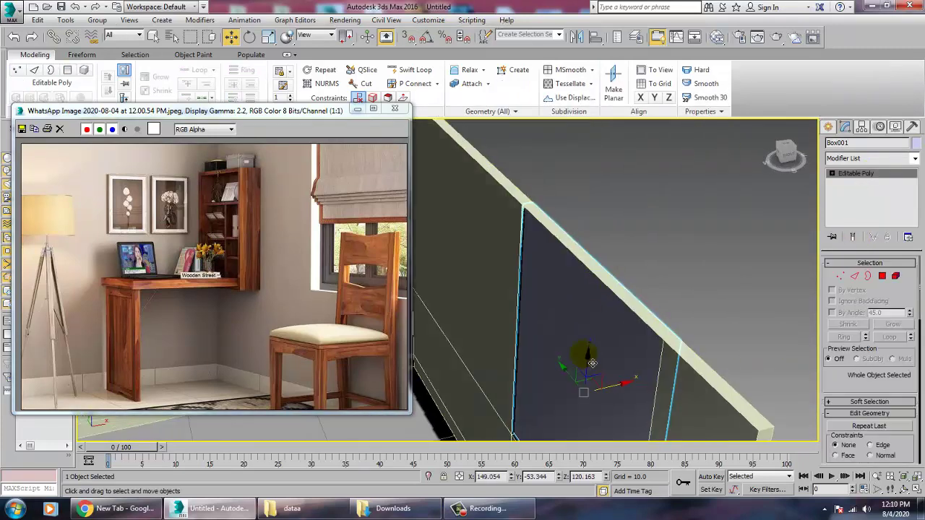
mouse_move(624, 395)
shift+mouse_down()
mouse_move(788, 357)
mouse_move(798, 345)
shift+mouse_up()
click(459, 302)
click(526, 318)
Inset the inner and outer faces of the original window box by 5.401 to form a frame border
click(881, 280)
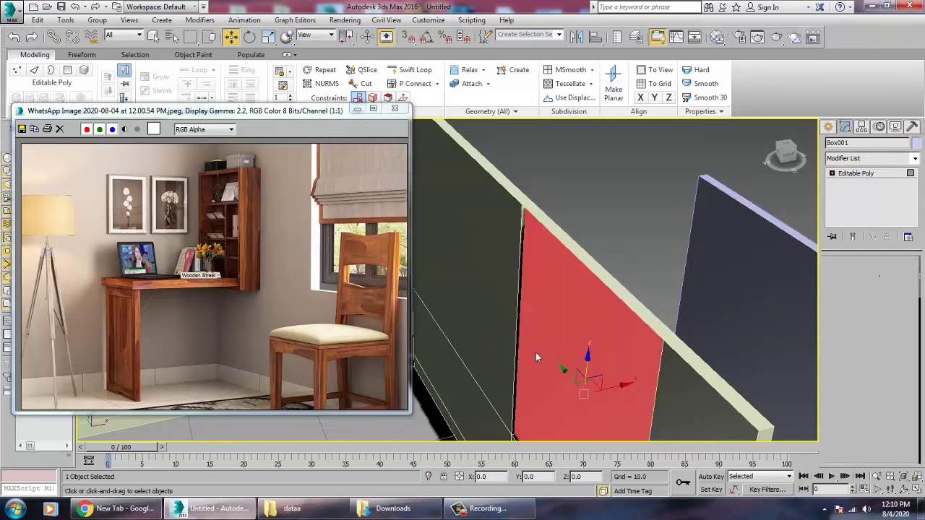
alt+middle_drag(681, 357, 593, 324)
ctrl+click(480, 275)
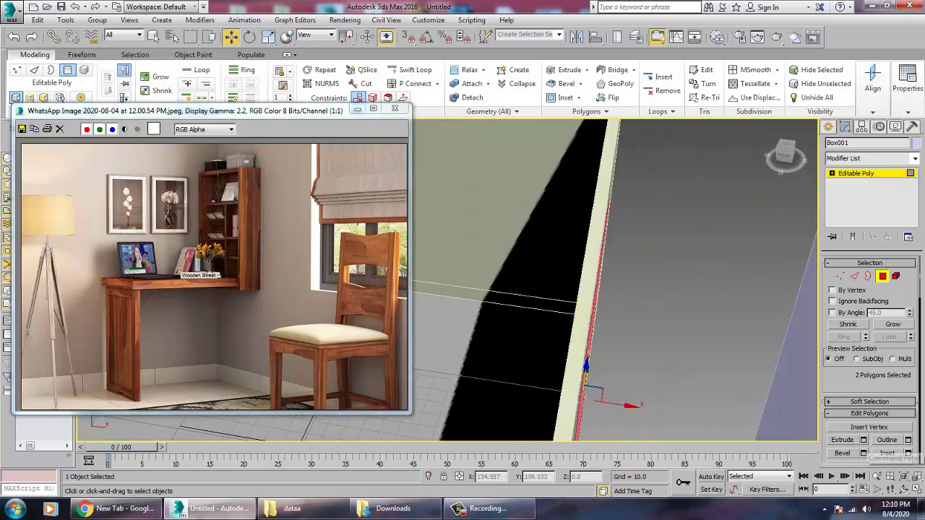
click(908, 453)
alt+middle_drag(587, 354, 682, 326)
drag(457, 304, 455, 293)
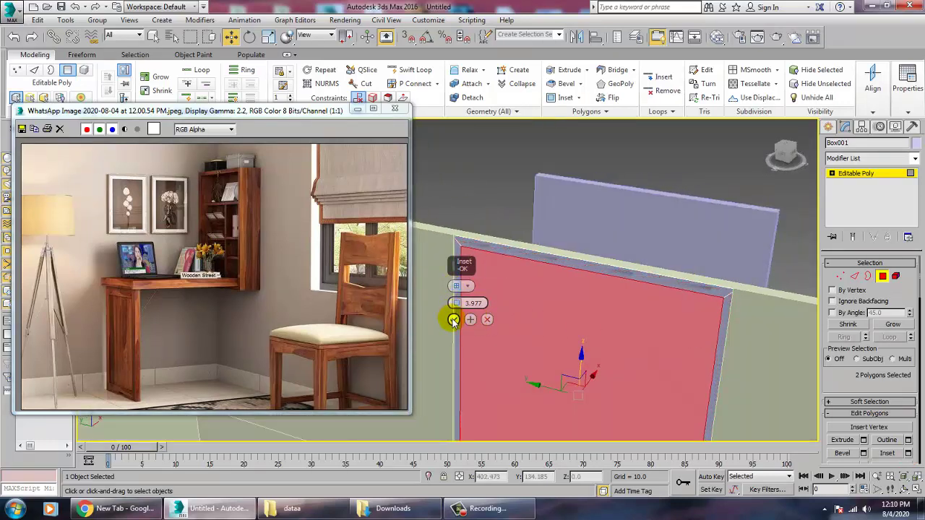
drag(455, 305, 455, 302)
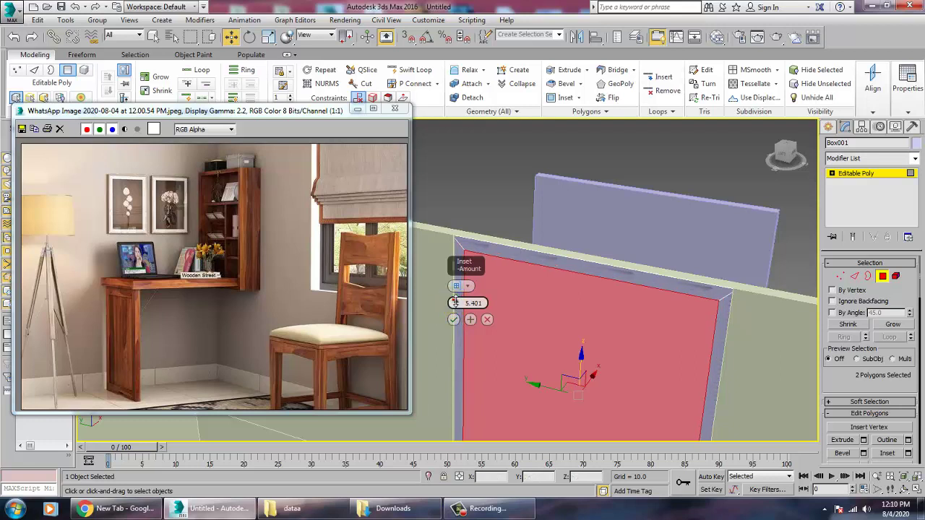
click(453, 319)
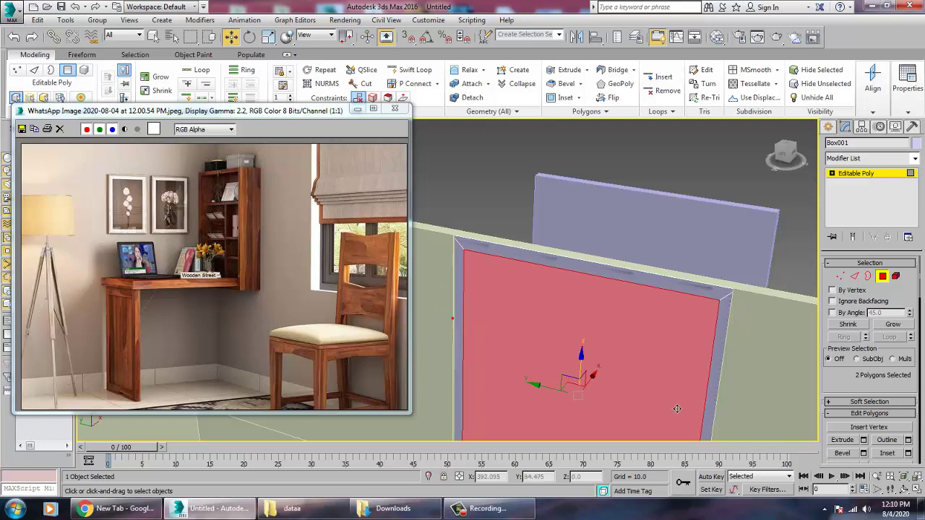
Bridge the two inset faces of the window box to open up the frame, and leave polygon editing
click(850, 464)
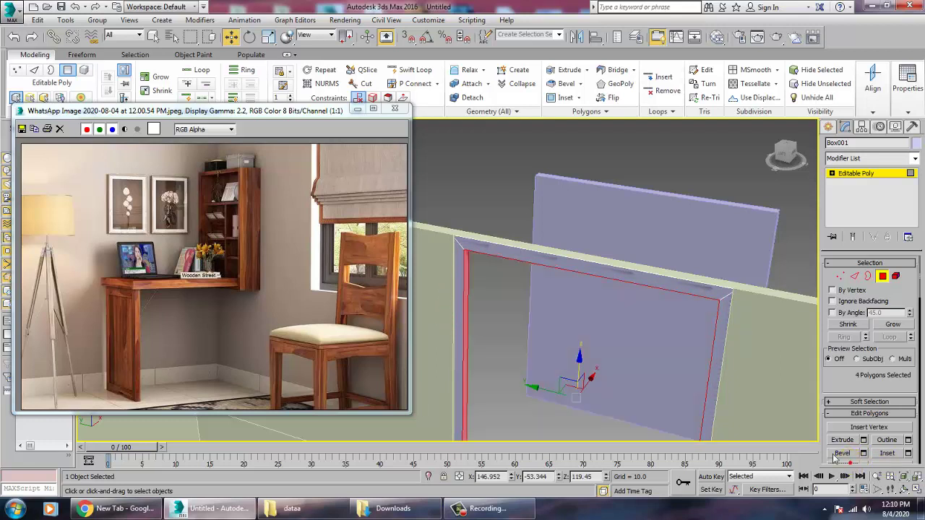
middle_drag(656, 388, 688, 163)
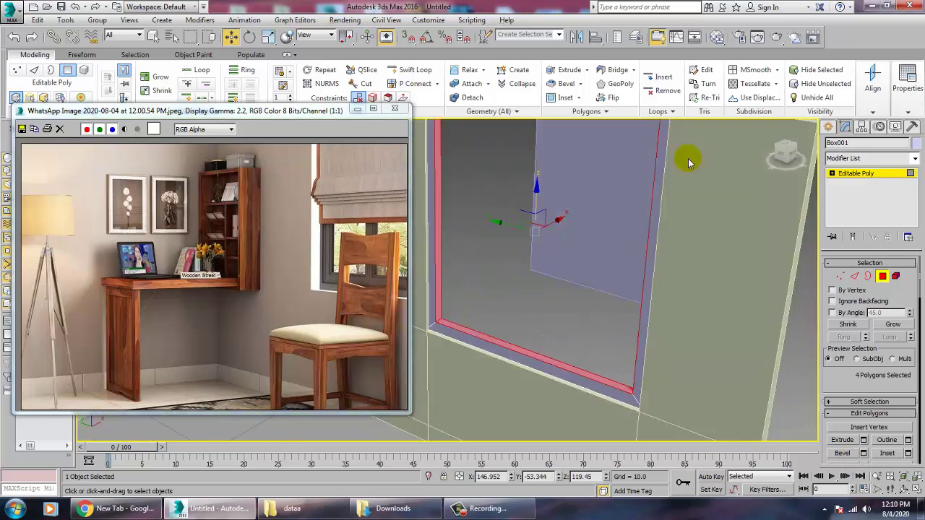
click(875, 178)
Nudge the whole window frame slightly along the X axis and check its fit against the side wall's thickness
key(r)
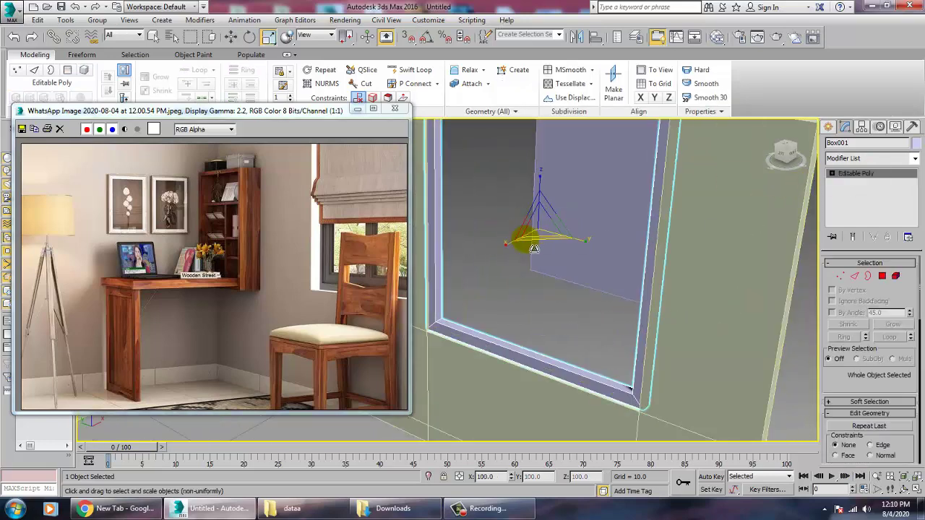
mouse_move(521, 254)
alt+middle_down()
mouse_move(543, 262)
mouse_move(496, 265)
mouse_move(512, 240)
alt+middle_up()
key(w)
drag(576, 231, 575, 231)
alt+middle_drag(552, 253, 428, 256)
scroll(547, 258, up, 5)
scroll(656, 267, down, 5)
alt+middle_drag(663, 272, 615, 279)
key(r)
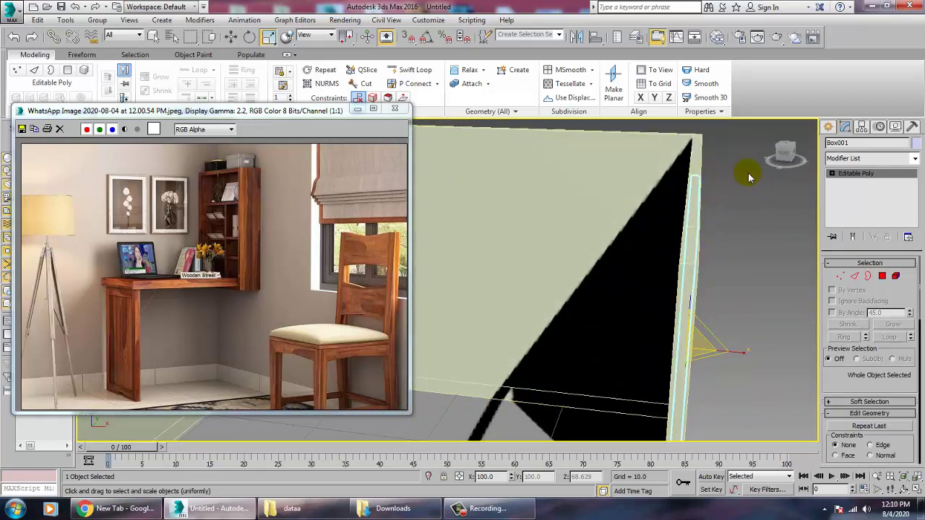
Select the wall's outer vertices along the window side in the top view and move them outward along X to thicken that wall
click(698, 155)
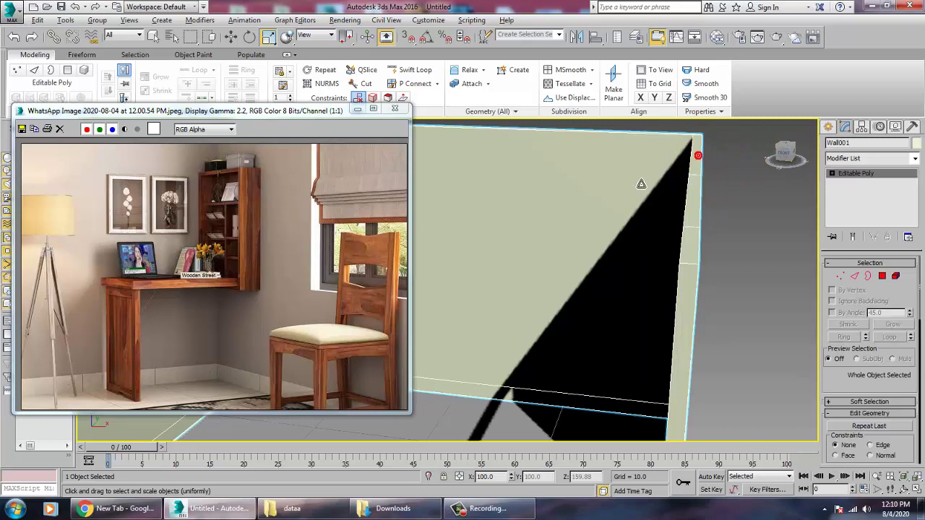
key(alt+w)
middle_click(422, 229)
key(alt+w)
key(1)
mouse_move(613, 234)
middle_down()
mouse_move(644, 244)
mouse_move(618, 231)
middle_up()
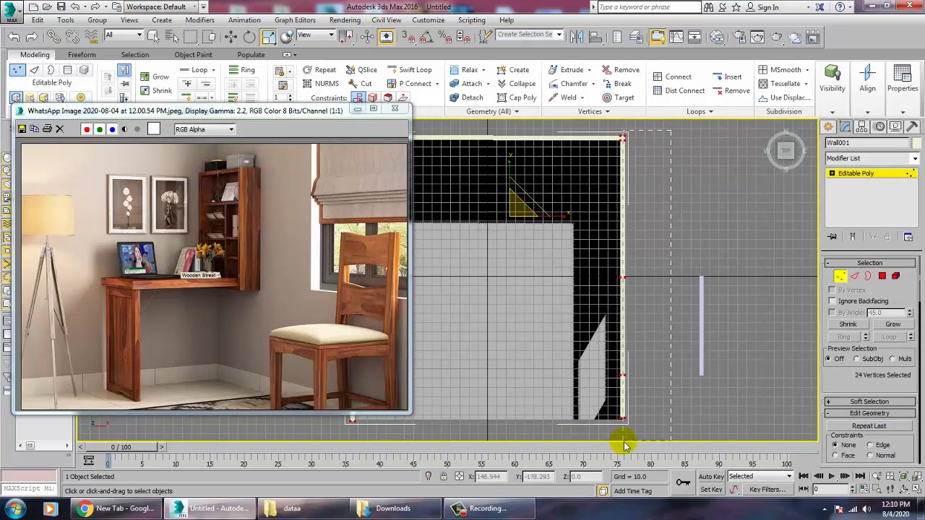
drag(625, 443, 624, 442)
key(w)
drag(671, 269, 681, 270)
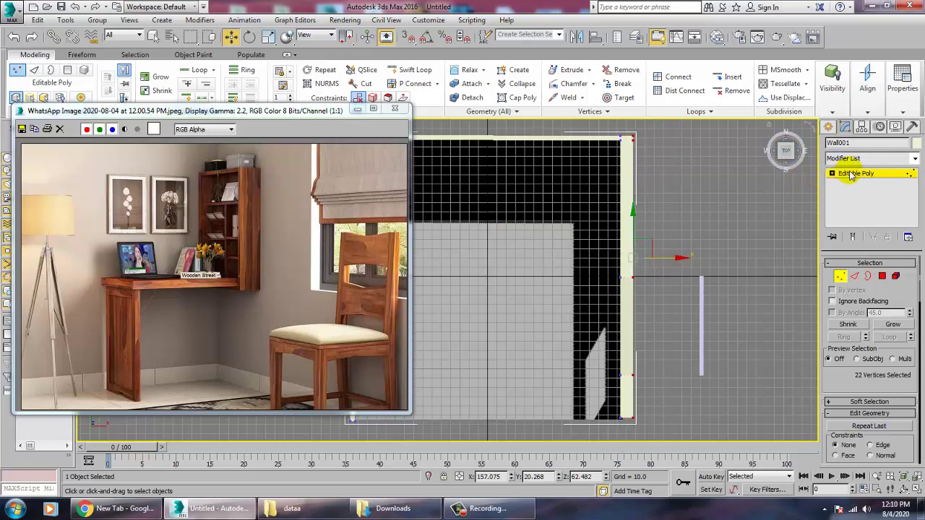
Leave vertex editing on the wall, return to the perspective view and select the window frame
click(850, 175)
key(alt+w)
click(722, 307)
key(alt+w)
alt+middle_drag(723, 308, 661, 279)
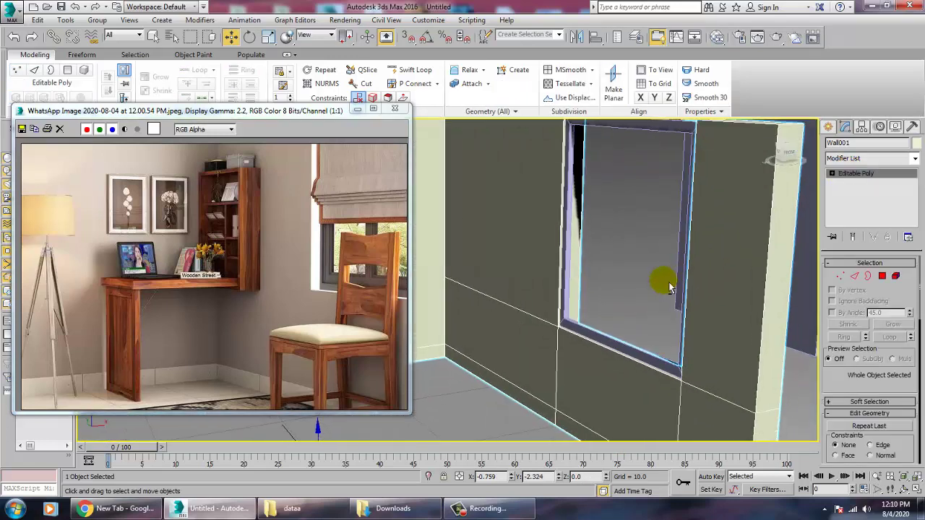
click(855, 174)
click(618, 352)
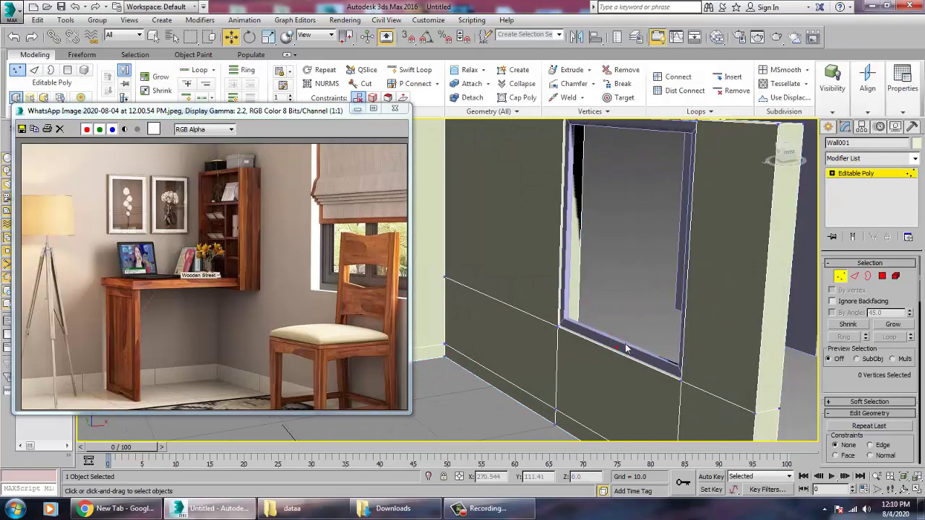
click(856, 173)
click(658, 365)
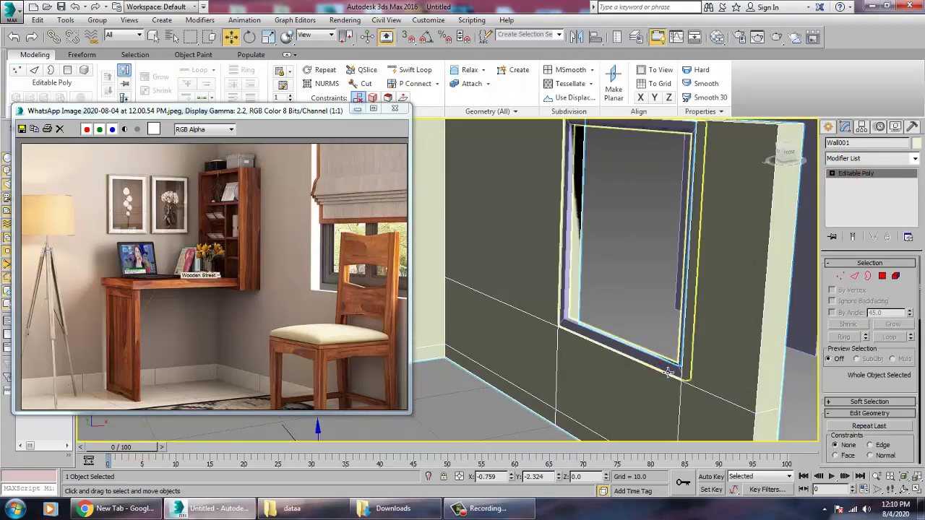
Scale the window frame's depth along X and move it to about X 153.1 to suit the thickened wall
key(r)
alt+middle_drag(631, 336, 589, 274)
drag(572, 241, 523, 246)
key(w)
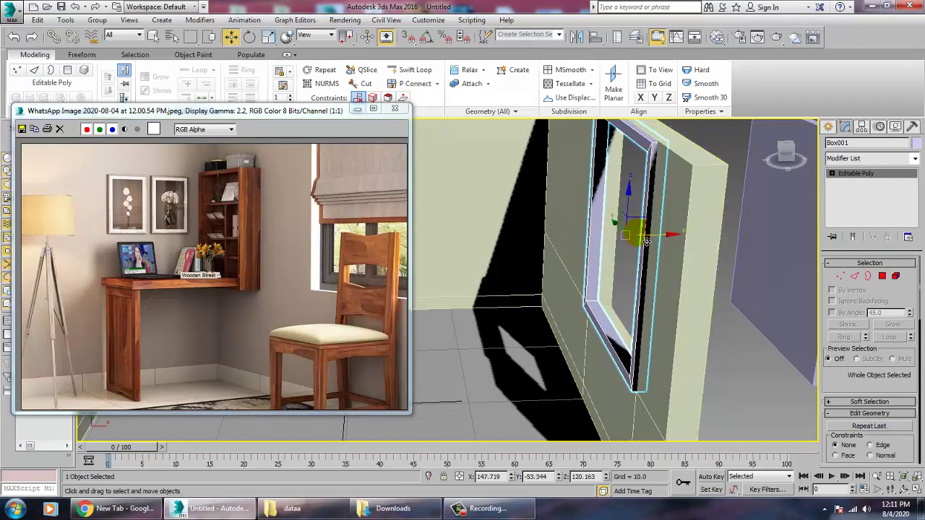
drag(664, 243, 661, 235)
alt+middle_drag(599, 260, 652, 267)
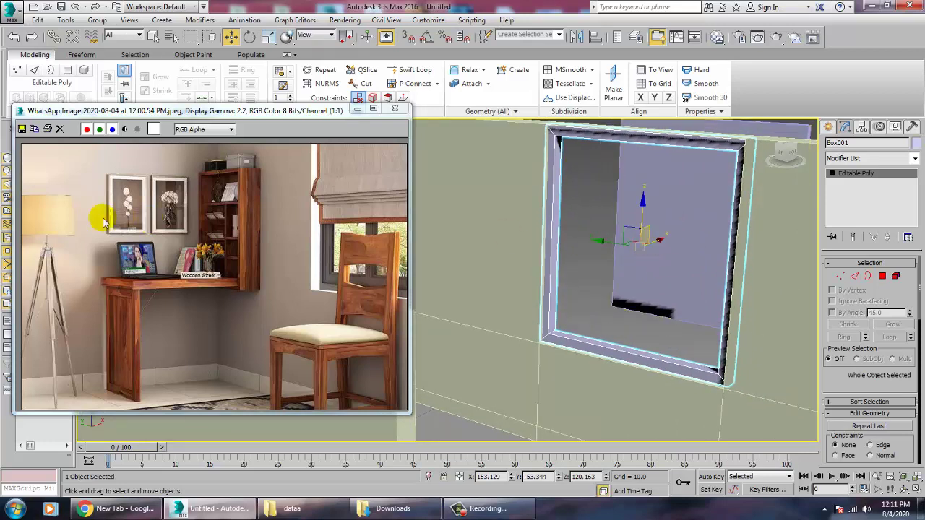
Save the scene as int_1 in the Interior aug folder on the desktop
click(13, 26)
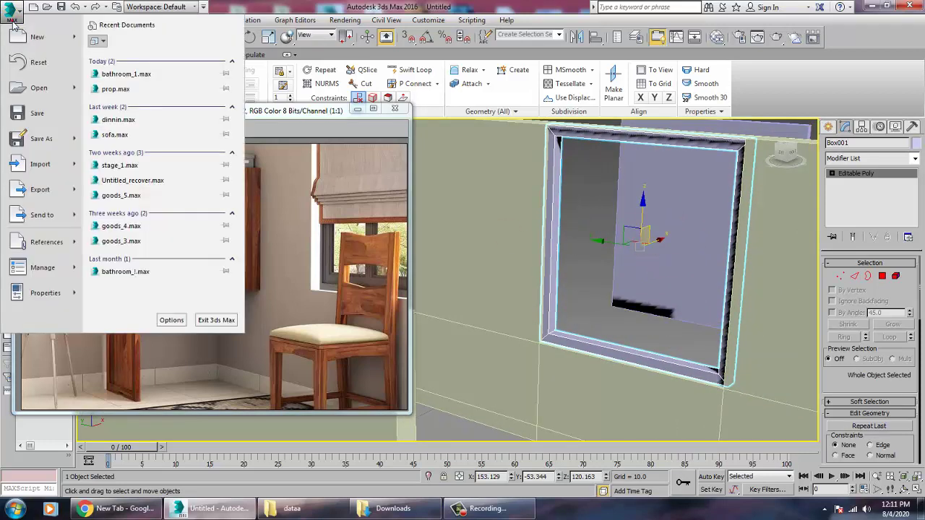
click(41, 143)
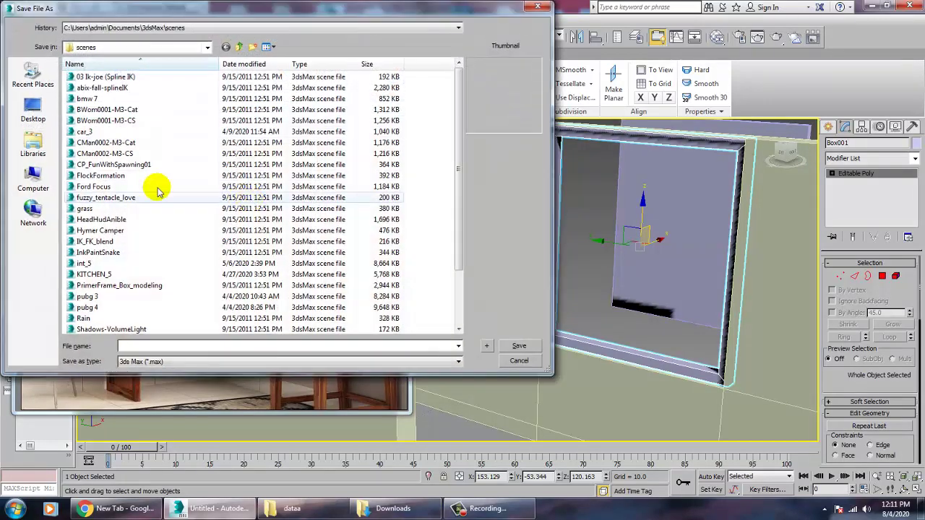
click(33, 115)
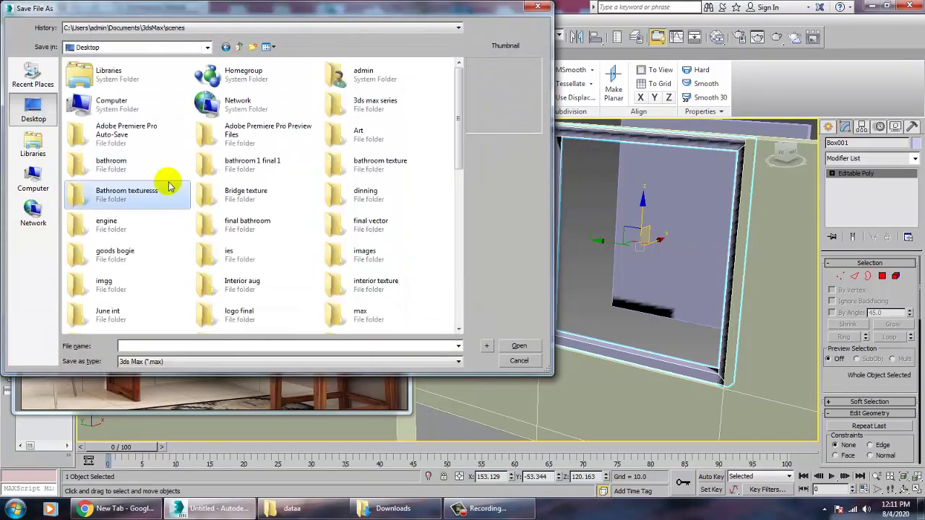
key(i)
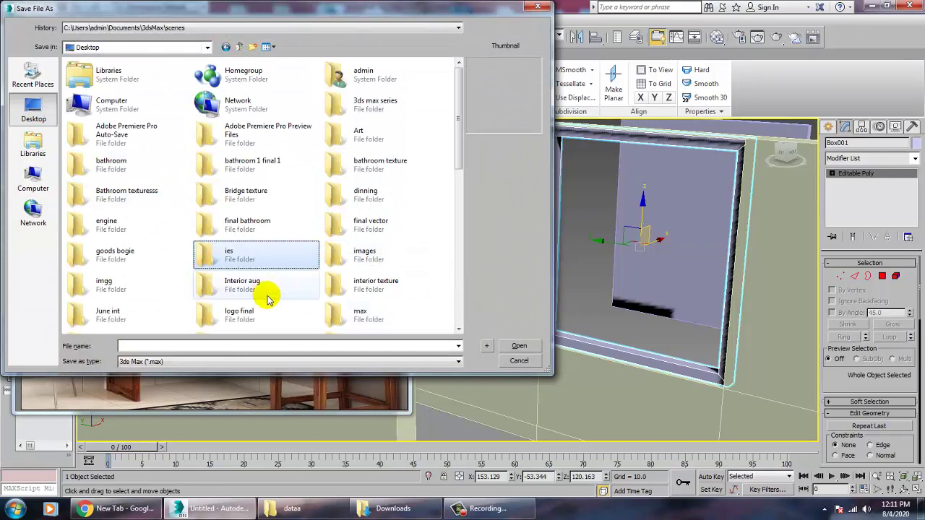
double_click(268, 300)
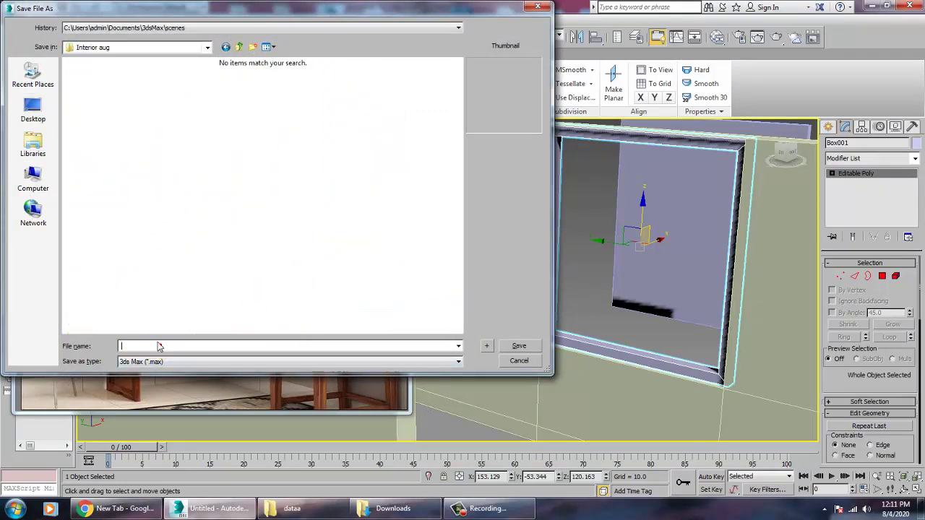
key(Return)
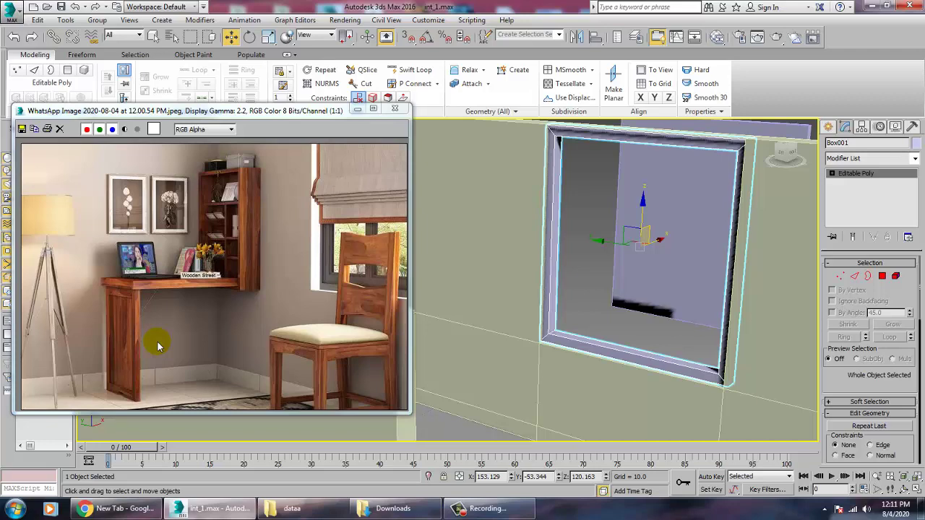
click(415, 69)
alt+middle_drag(551, 264, 565, 291)
scroll(588, 310, up, 6)
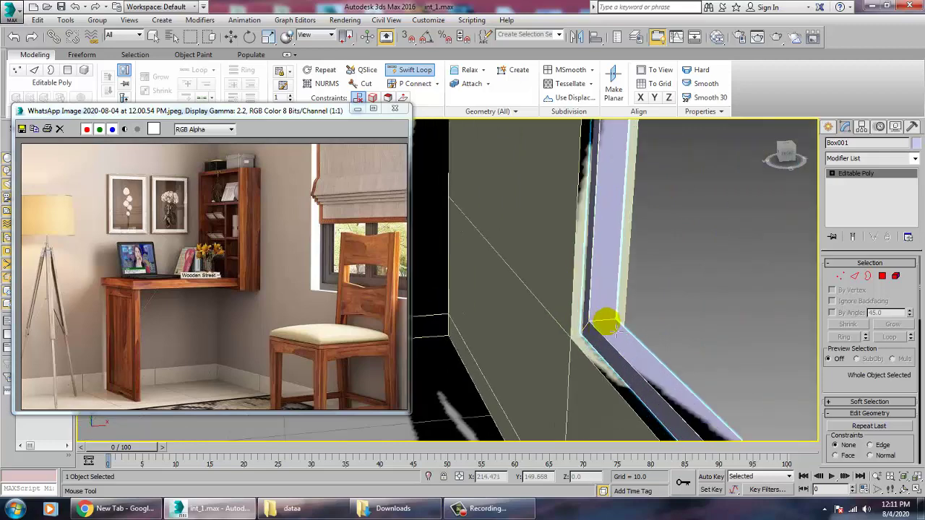
right_click(620, 322)
Select the ring of four corner edges across the frame's inner depth and connect them with 4 segments
click(855, 275)
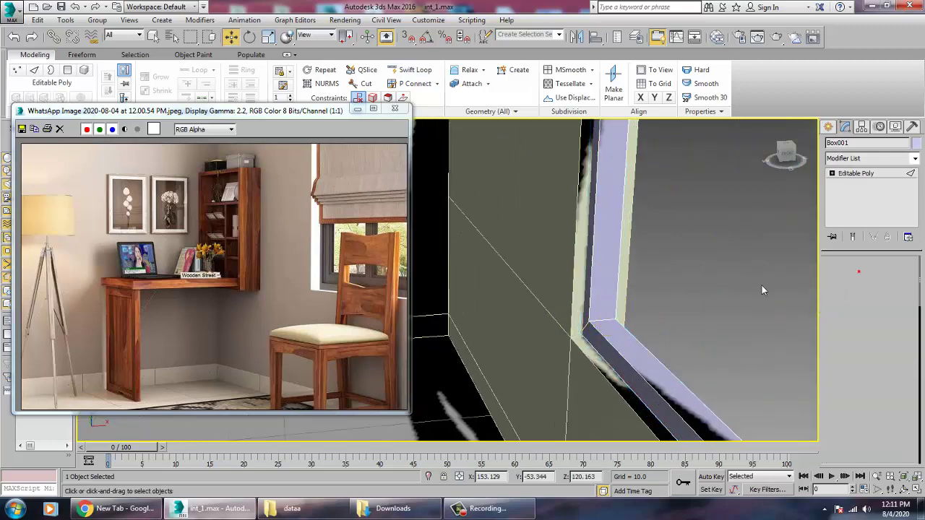
key(alt+r)
drag(873, 381, 873, 311)
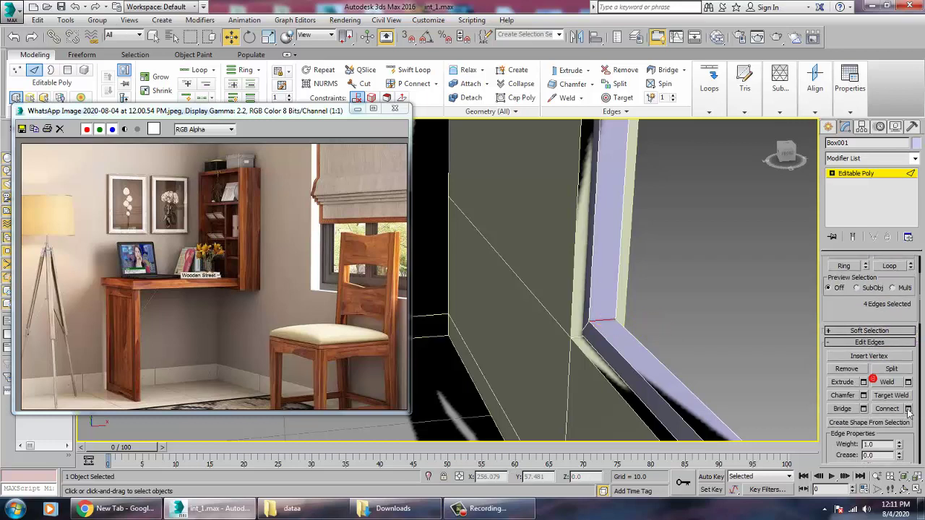
click(909, 410)
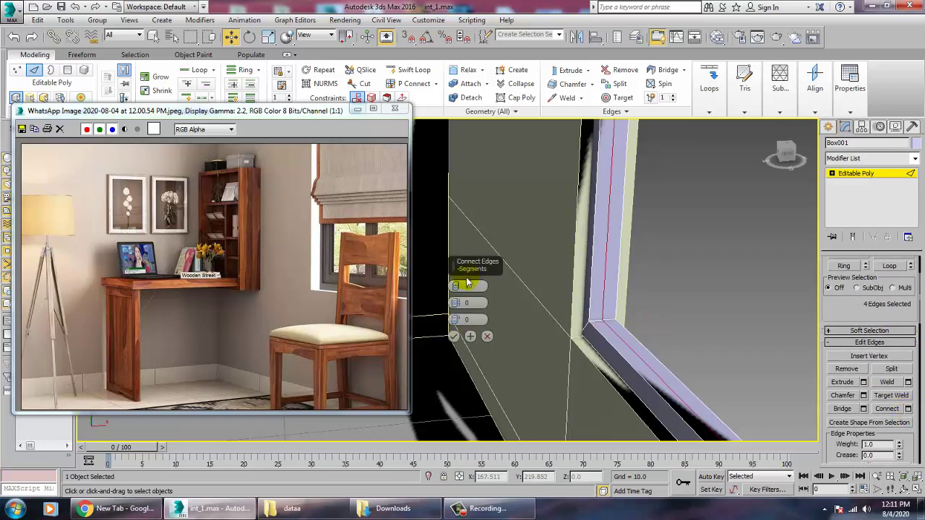
drag(457, 287, 457, 286)
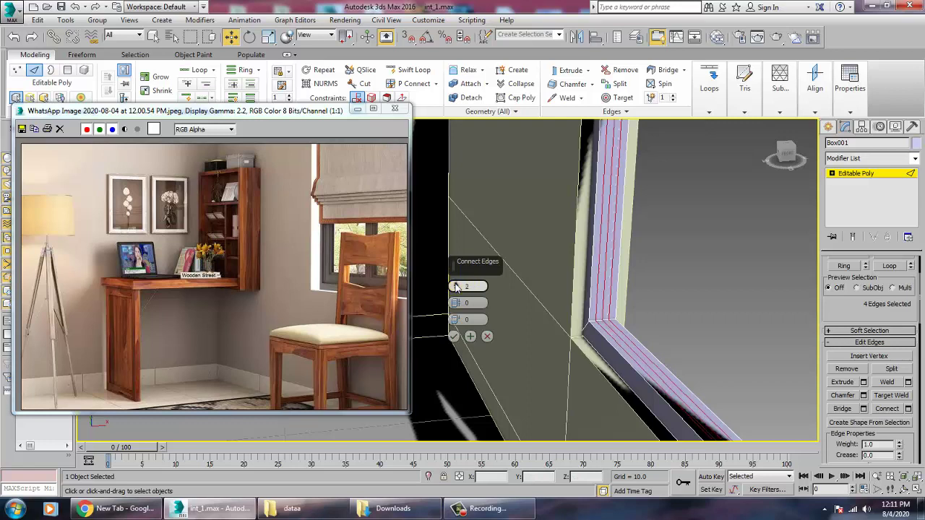
click(457, 287)
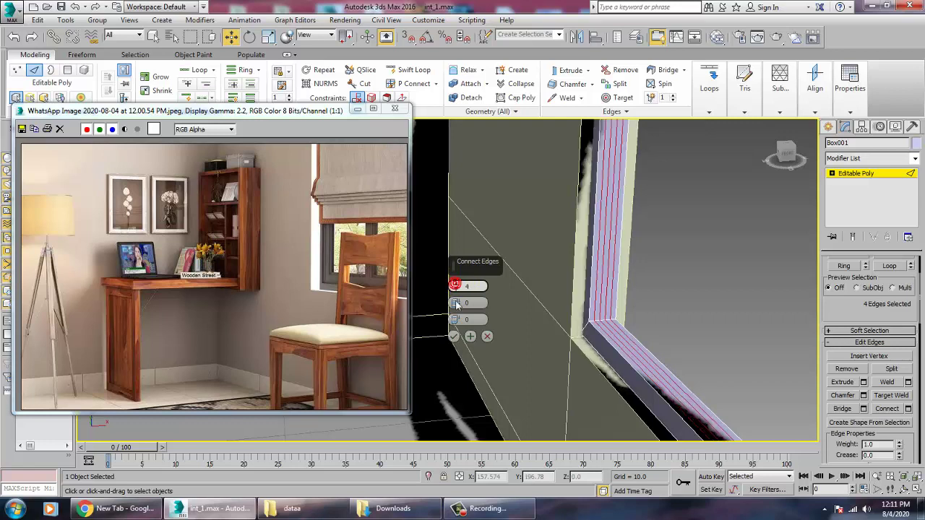
click(453, 337)
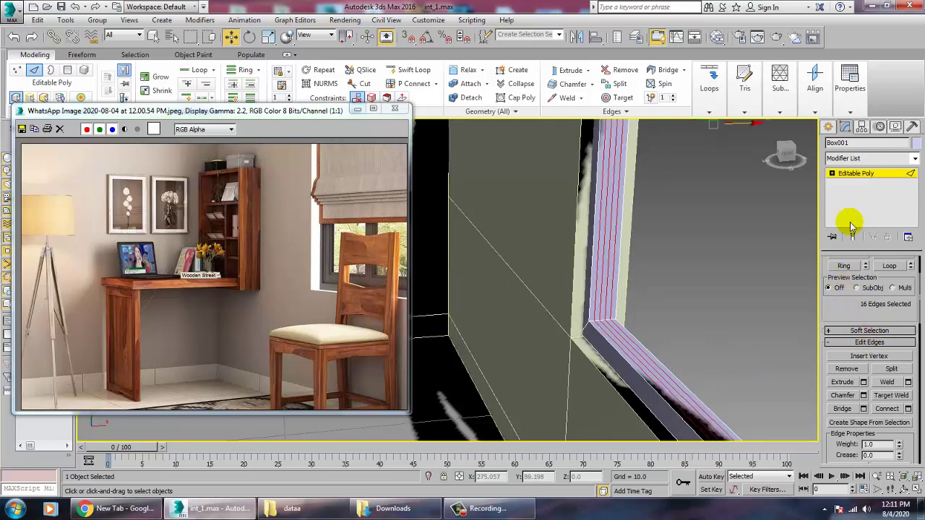
Select the ring of edges in the second inner strip from the room side and convert it to its four polygons
click(833, 174)
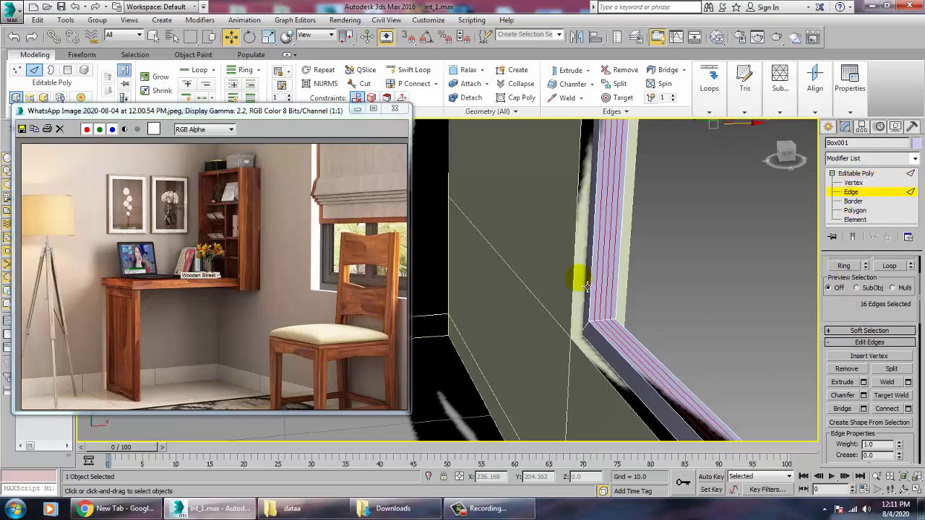
scroll(578, 285, up, 3)
click(619, 370)
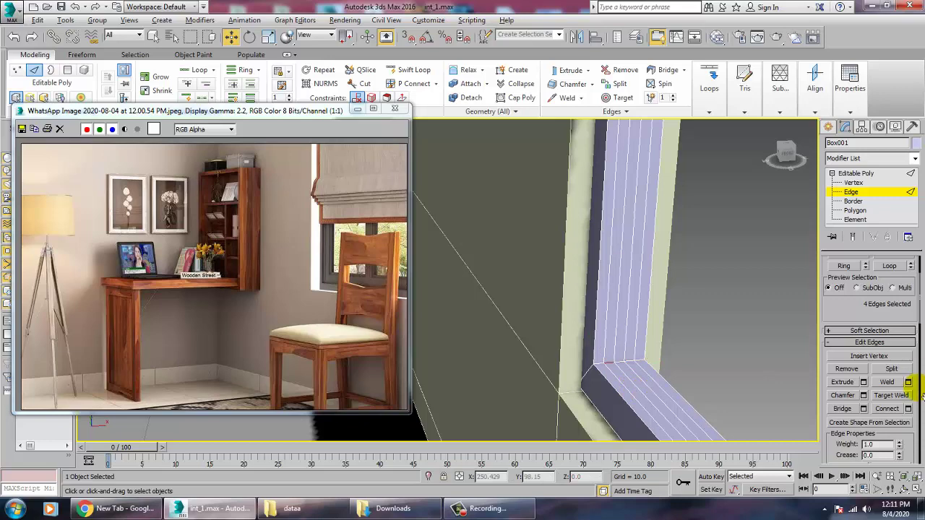
scroll(853, 311, up, 3)
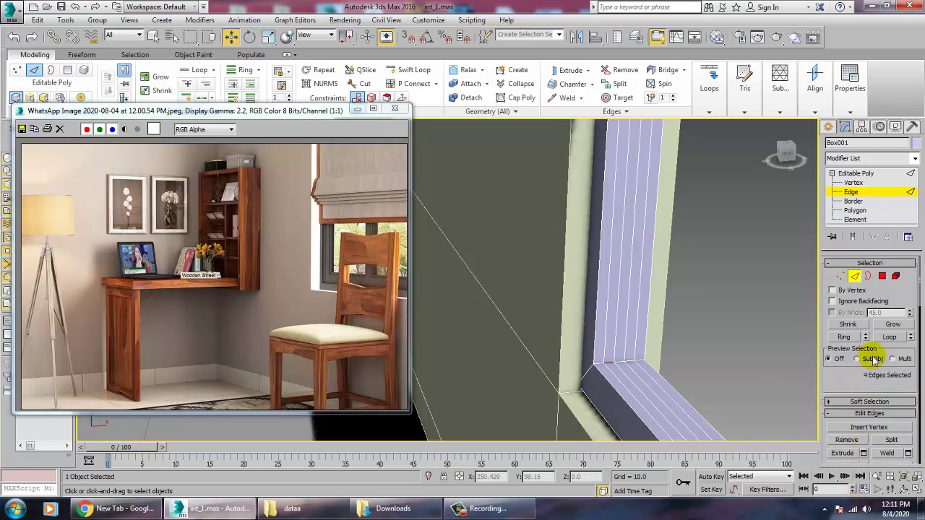
click(885, 279)
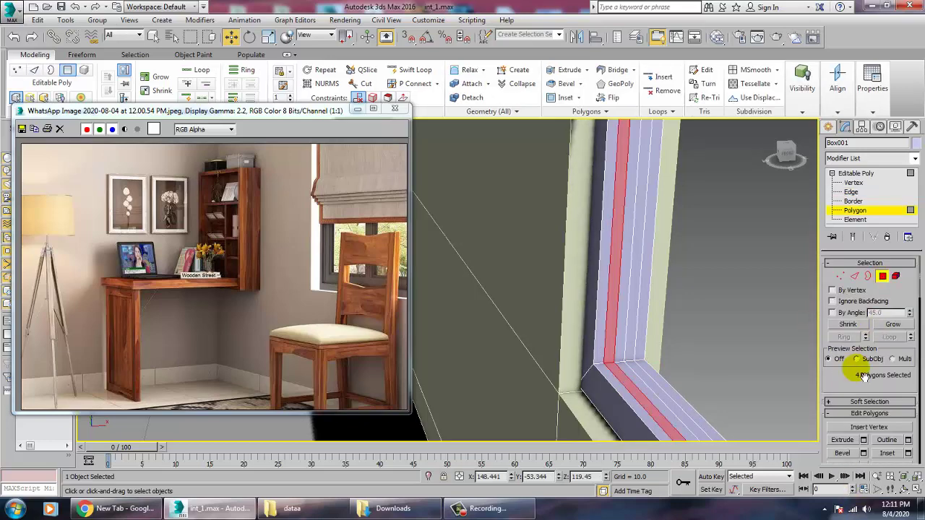
scroll(847, 375, down, 2)
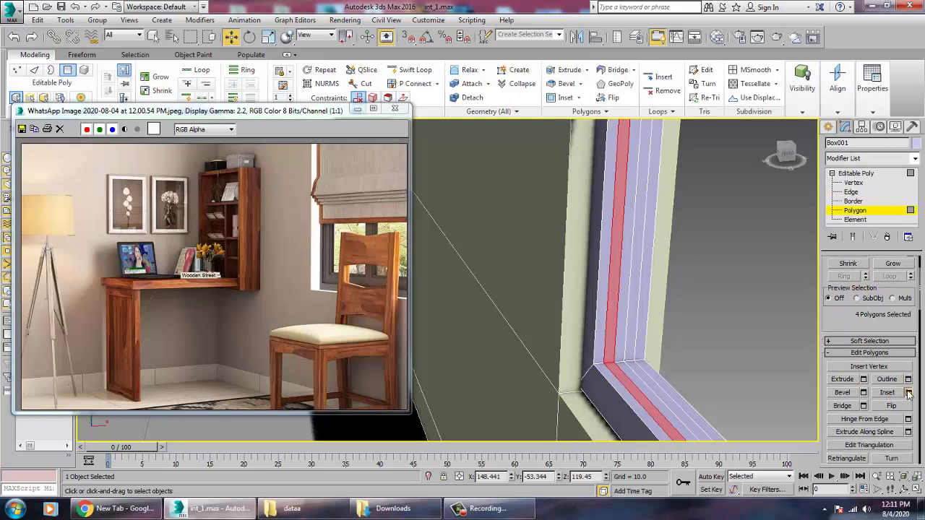
click(909, 393)
click(456, 304)
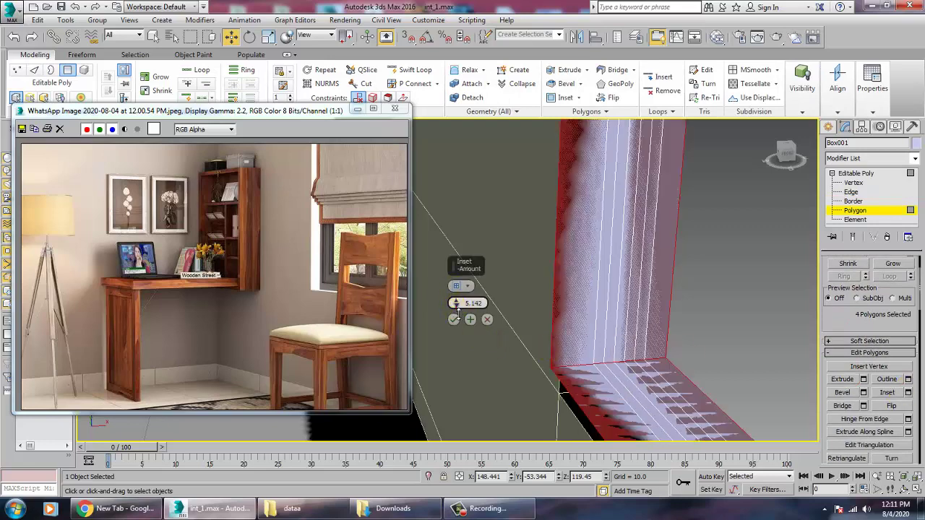
click(486, 321)
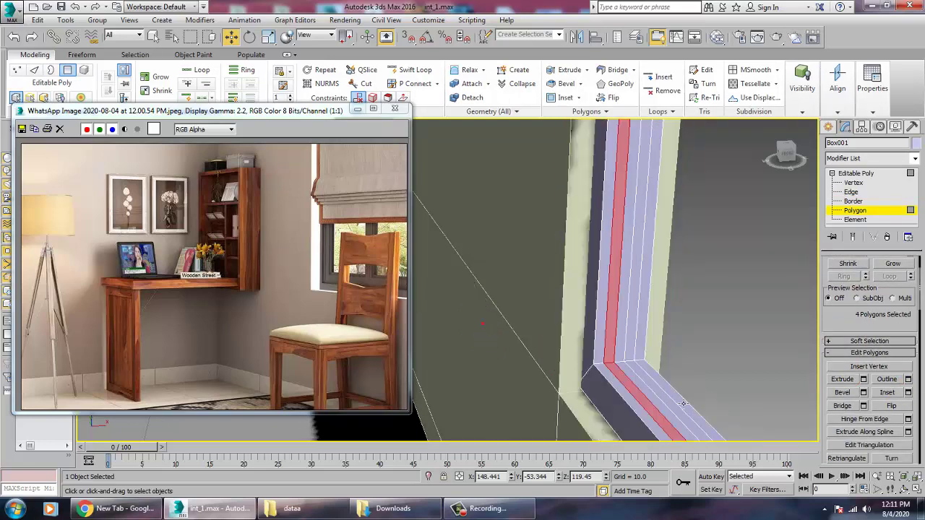
Bevel the selected strip of the frame inward with a height of -1.132 and an outline of -0.223 to form a groove
click(864, 392)
click(469, 287)
click(480, 306)
drag(455, 307, 481, 354)
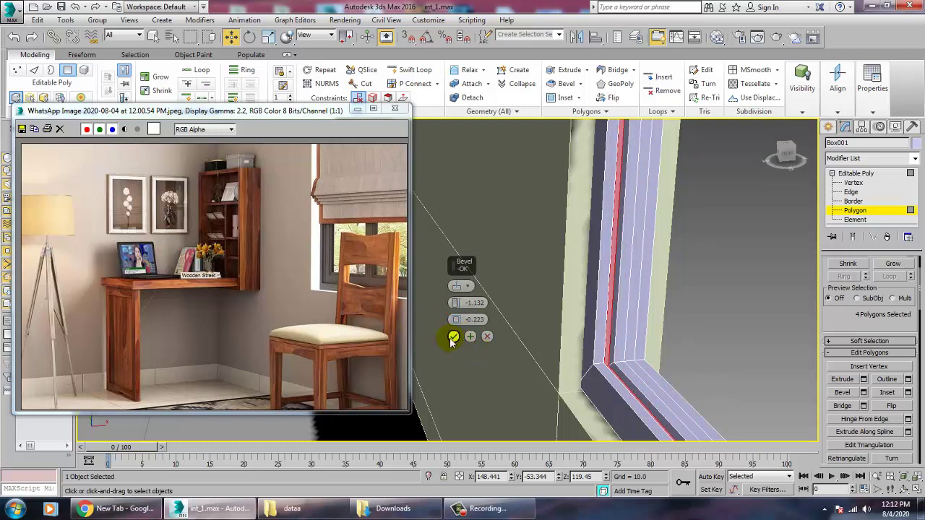
click(453, 337)
Select the second groove strip around the frame's inner depth as four polygons and bevel it with height -1.132 and outline -0.223
key(2)
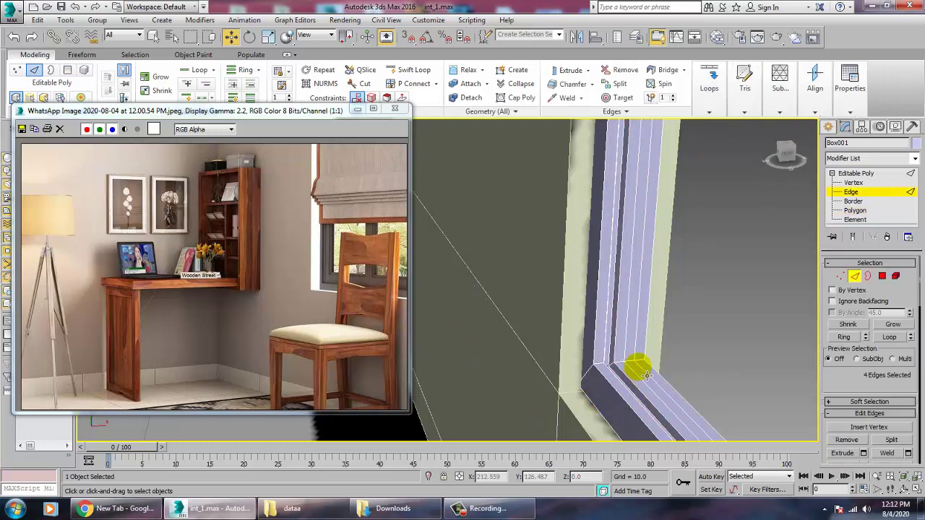
click(637, 367)
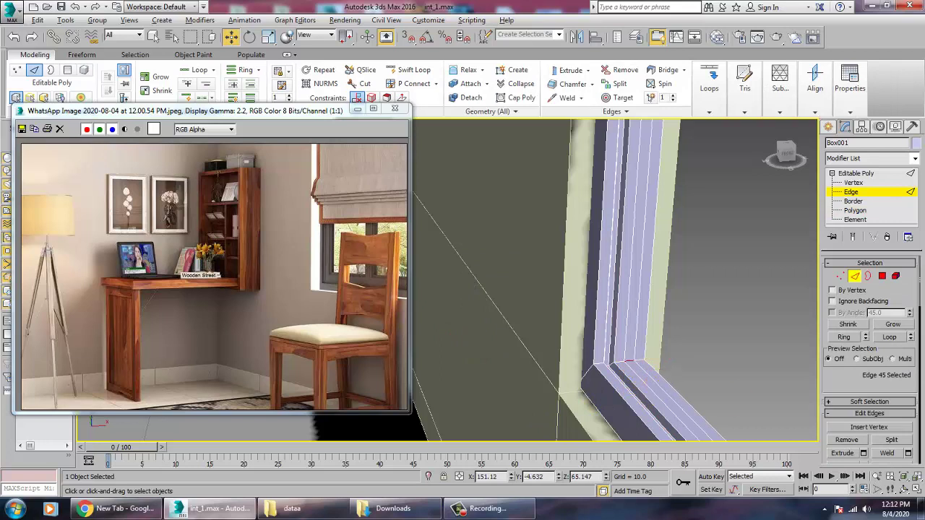
click(881, 280)
scroll(843, 383, down, 1)
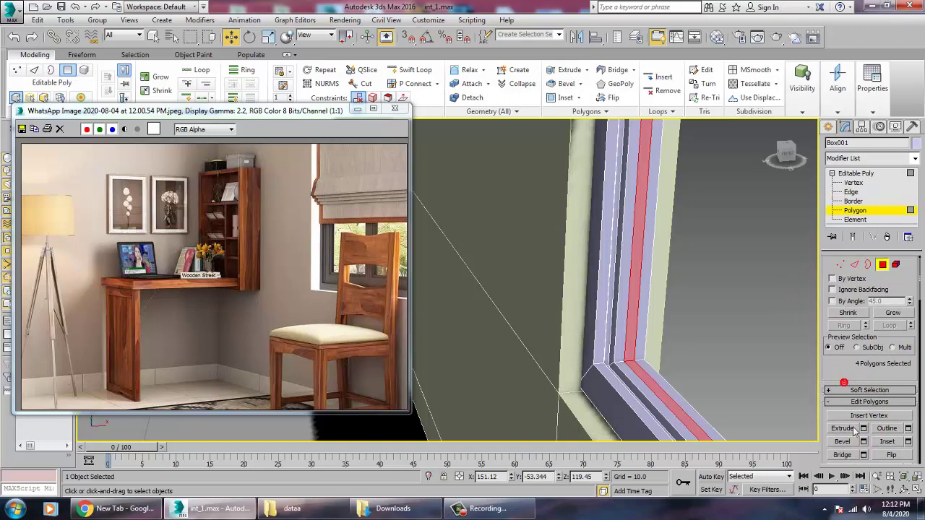
click(863, 442)
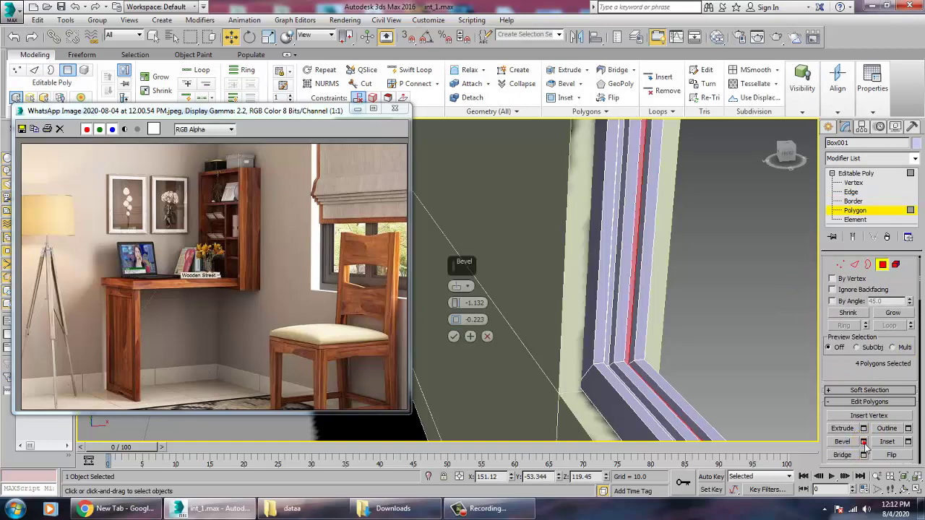
click(454, 338)
alt+middle_drag(712, 284, 805, 223)
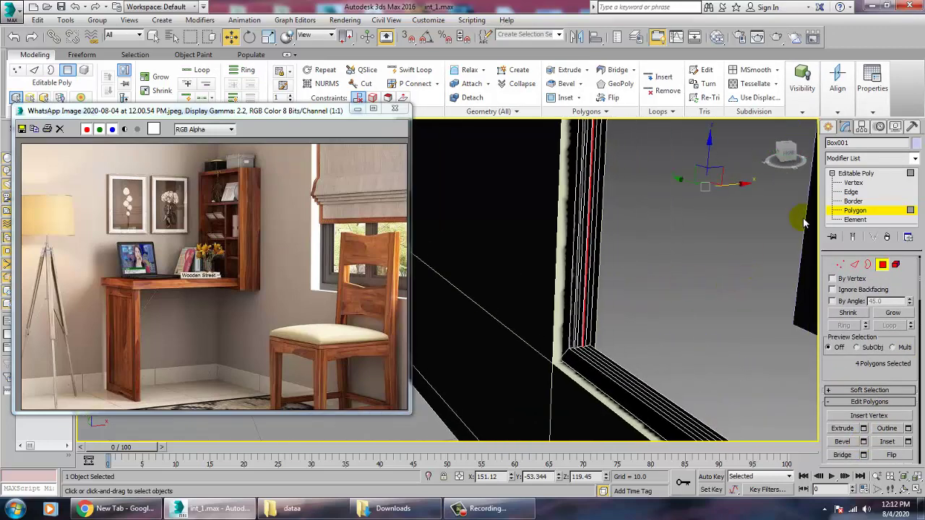
click(854, 175)
alt+middle_drag(615, 286, 666, 320)
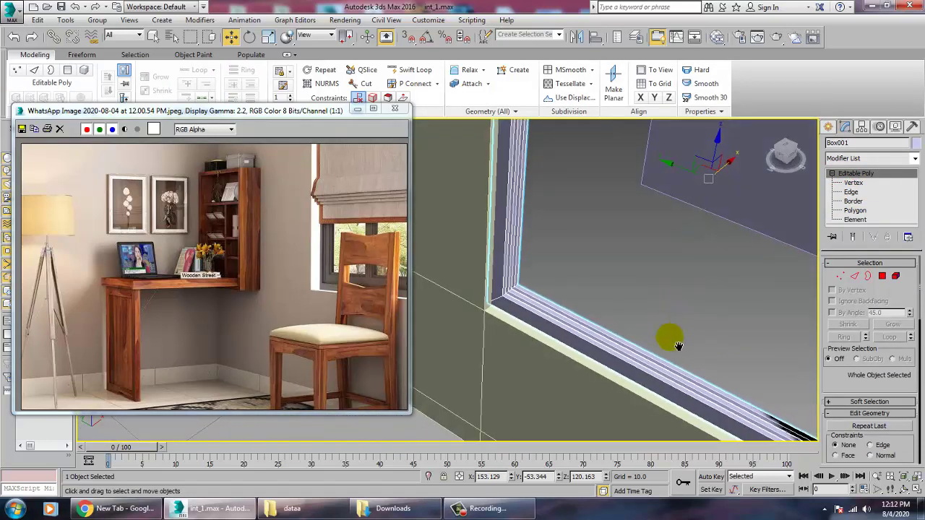
scroll(730, 349, down, 7)
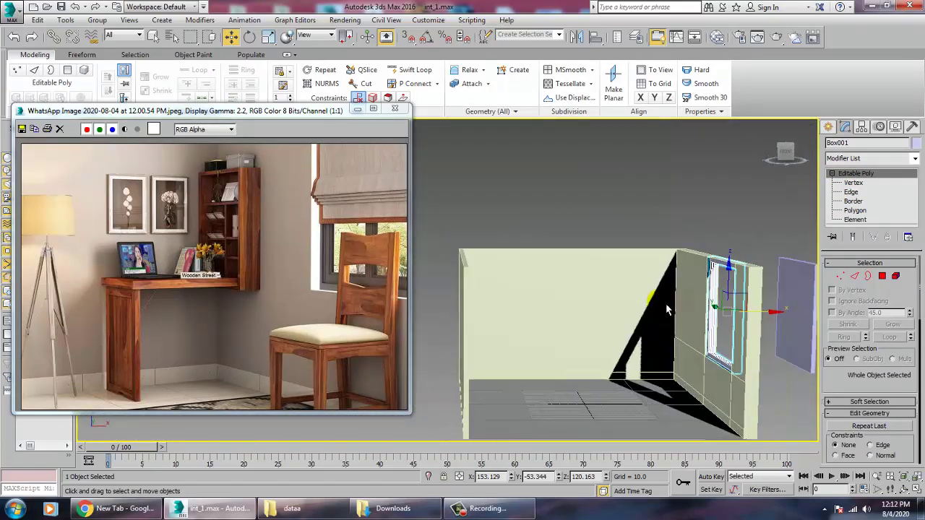
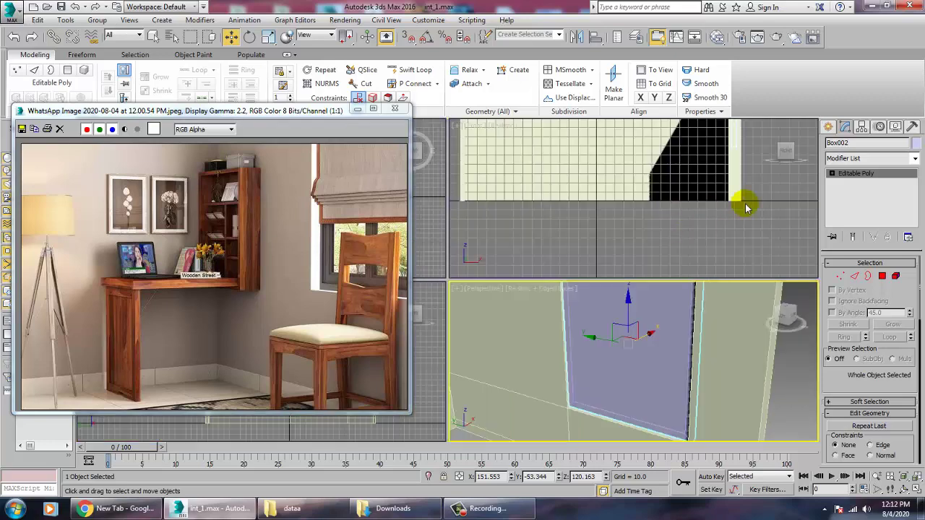
In the Left view, move the window panel's right and top vertices inward to line up with the frame's inner opening
key(alt+w)
key(z)
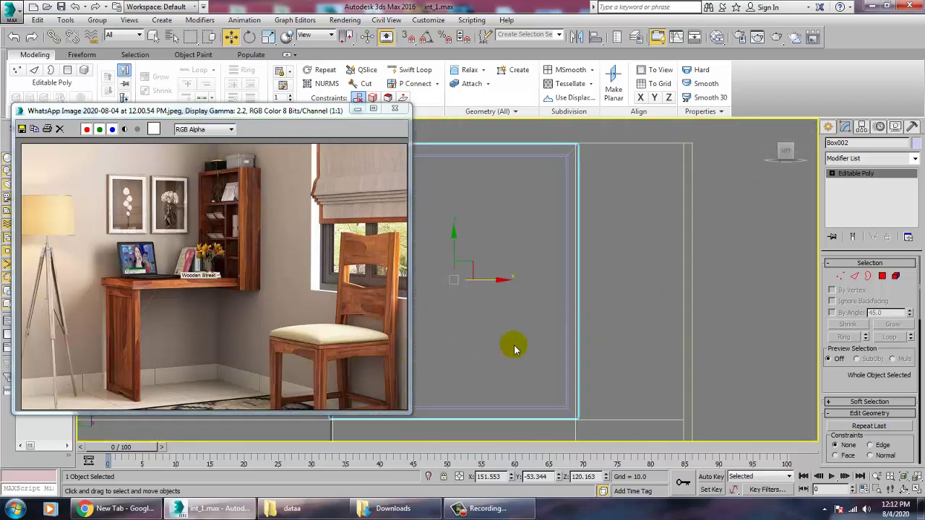
scroll(517, 347, down, 3)
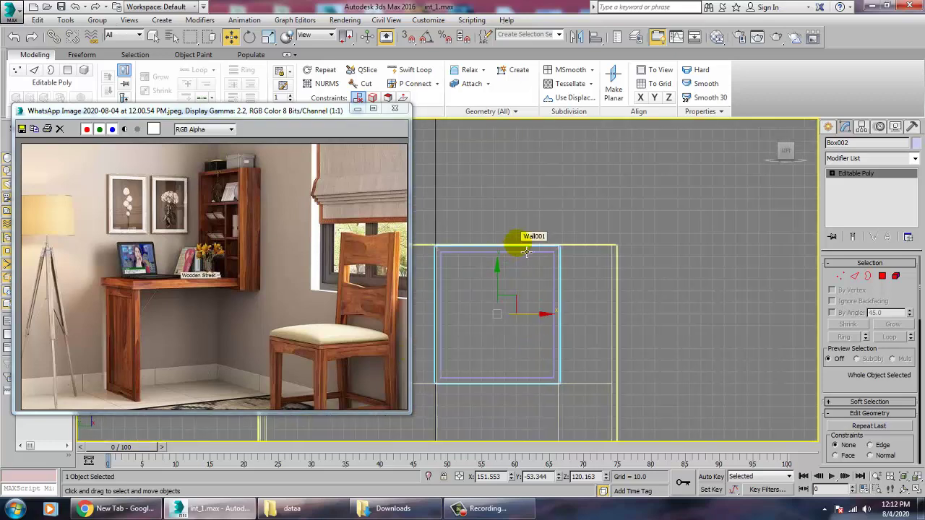
key(1)
drag(527, 207, 581, 317)
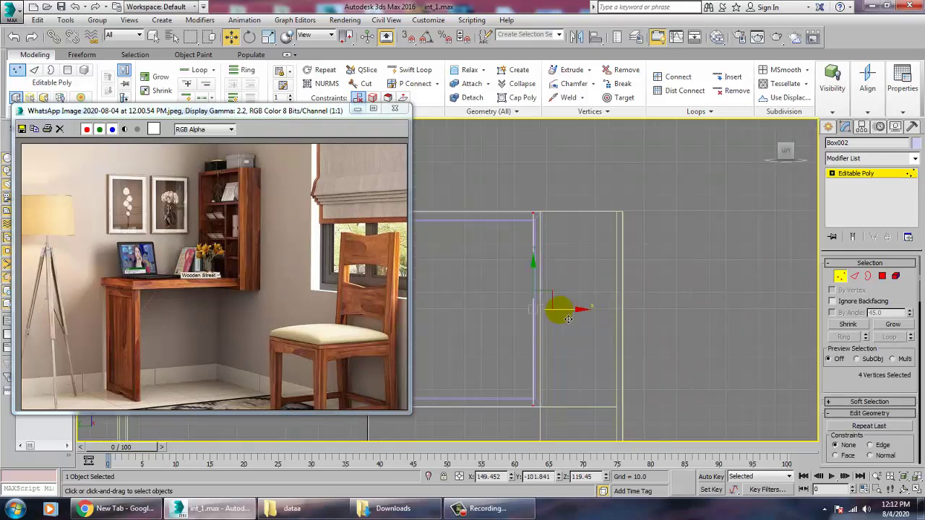
middle_drag(545, 306, 670, 286)
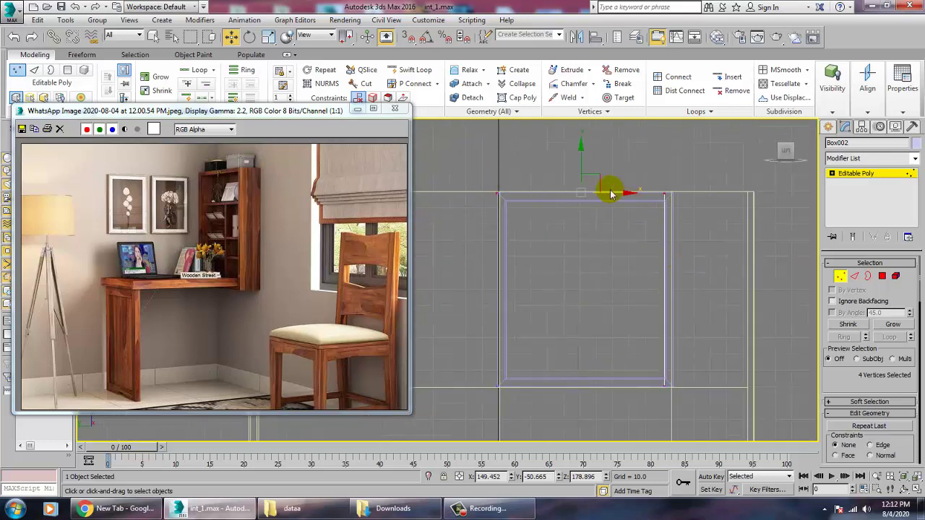
drag(591, 168, 589, 186)
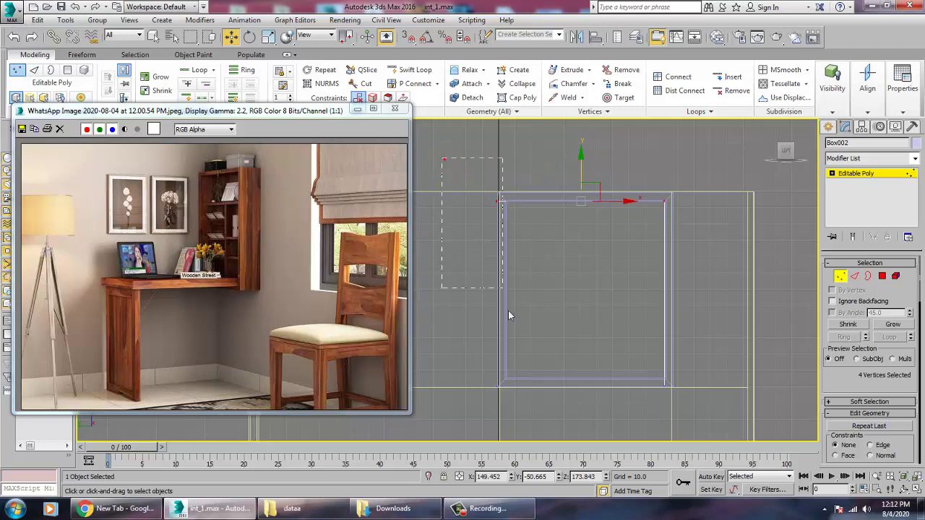
Move the panel's left vertices about 5.7 units and its bottom vertices about 4.7 units inward to the frame's inner opening
drag(509, 315, 553, 433)
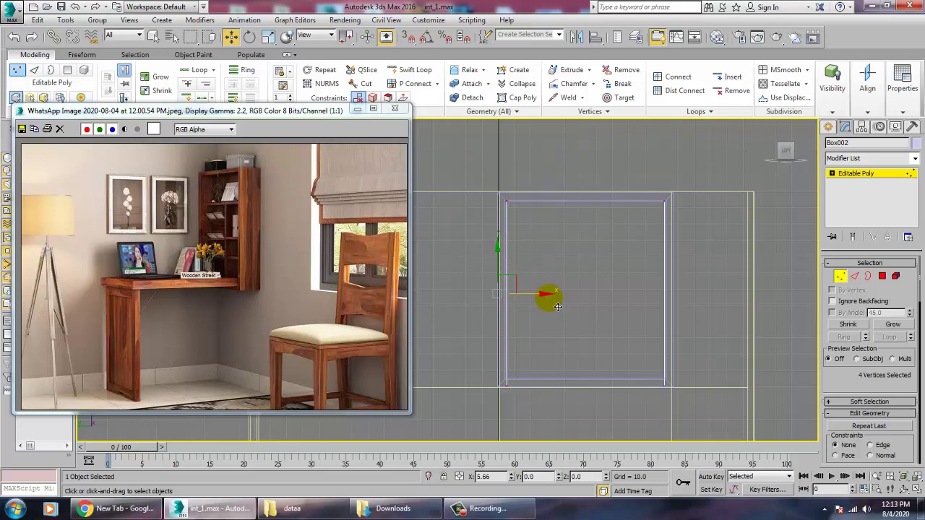
drag(449, 334, 790, 493)
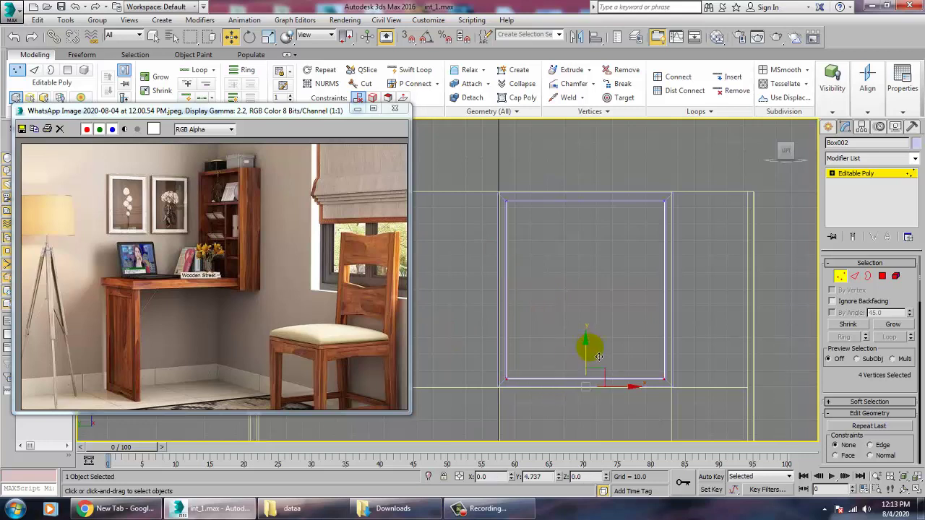
key(alt+w)
right_click(689, 388)
key(alt+w)
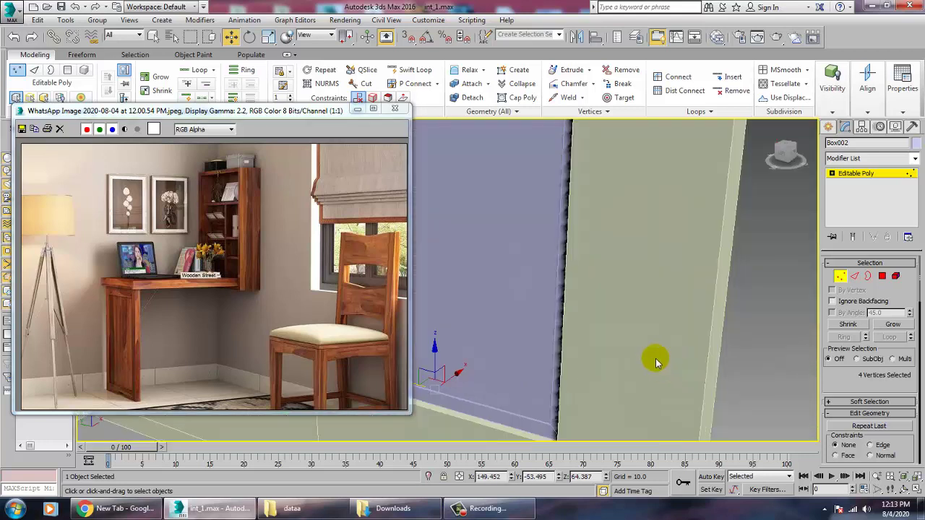
middle_drag(660, 364, 703, 378)
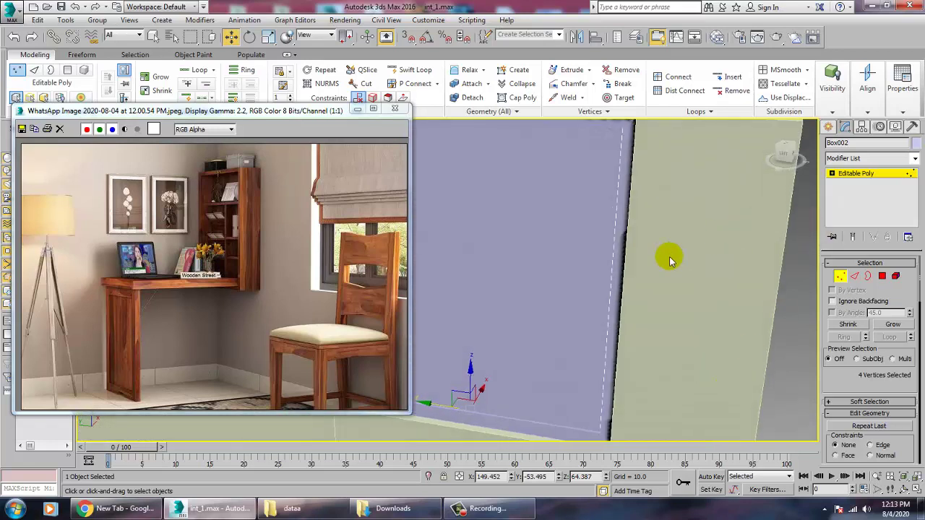
scroll(672, 258, down, 5)
click(853, 280)
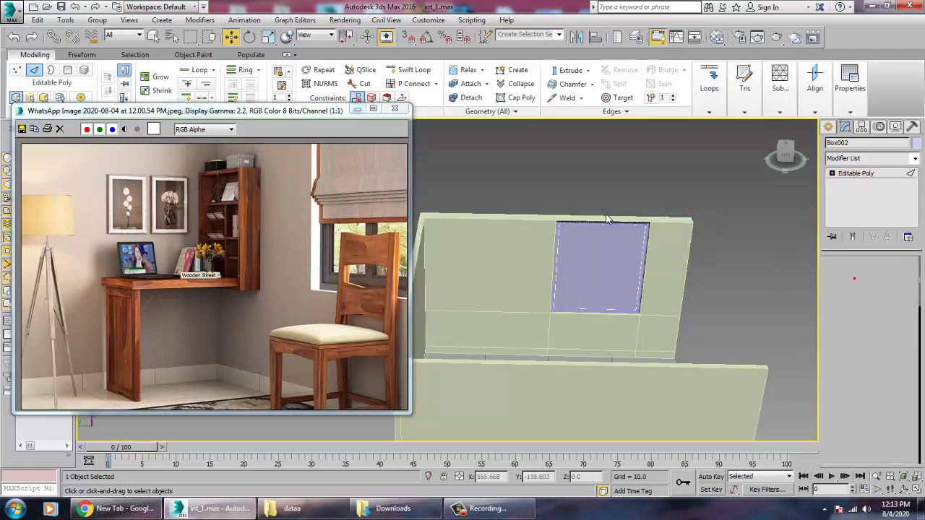
drag(921, 390, 887, 322)
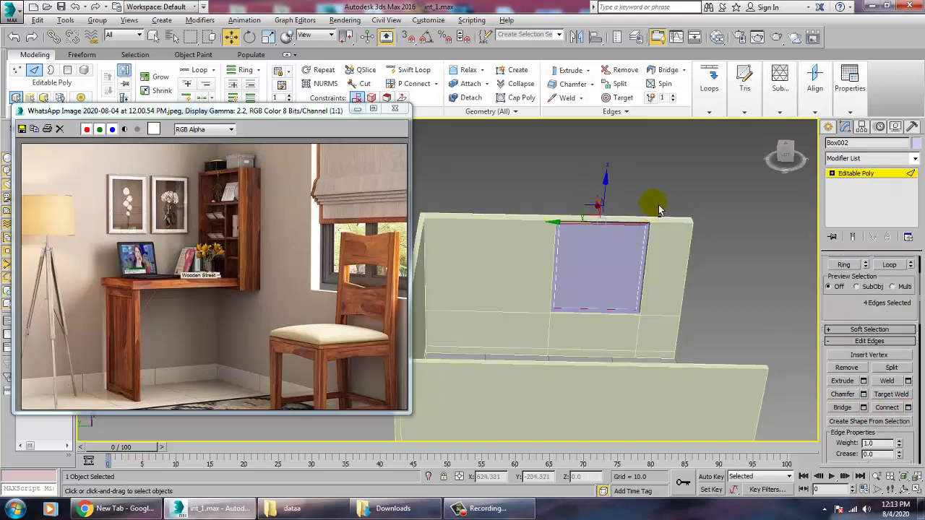
scroll(618, 248, up, 4)
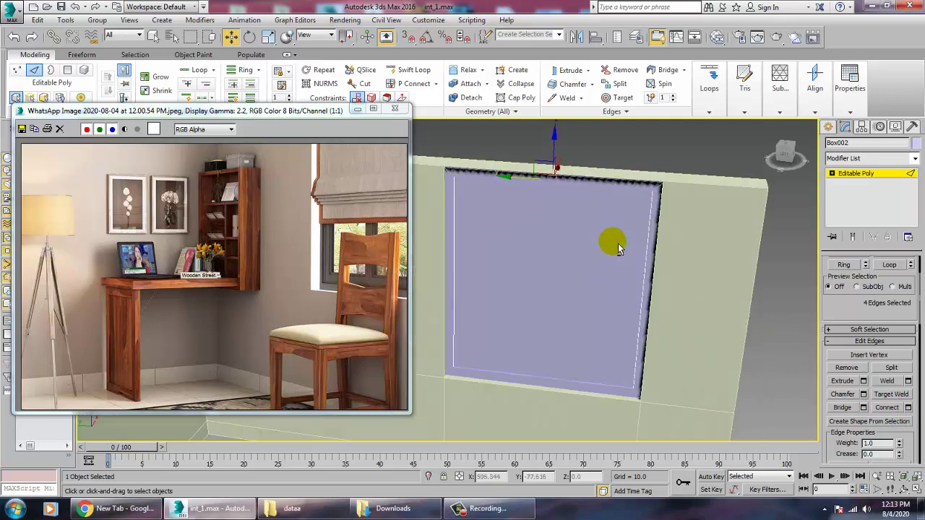
Move the four vertices at the panel's right side to the middle of the window so the panel spans half the opening
key(1)
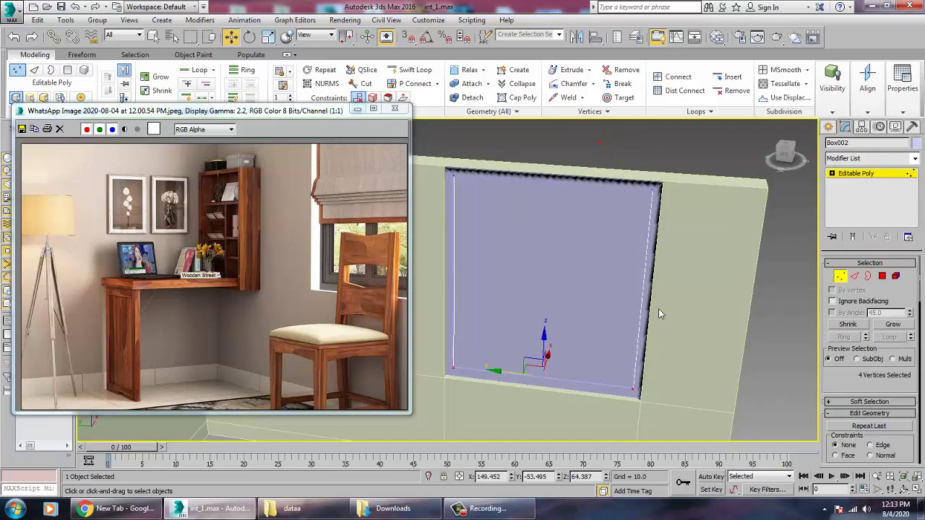
drag(734, 486, 732, 483)
drag(604, 298, 522, 276)
Scale the four vertices at the panel's free edge to about 42% along X to thin the panel
alt+middle_drag(573, 269, 569, 318)
scroll(570, 318, up, 4)
scroll(570, 318, down, 3)
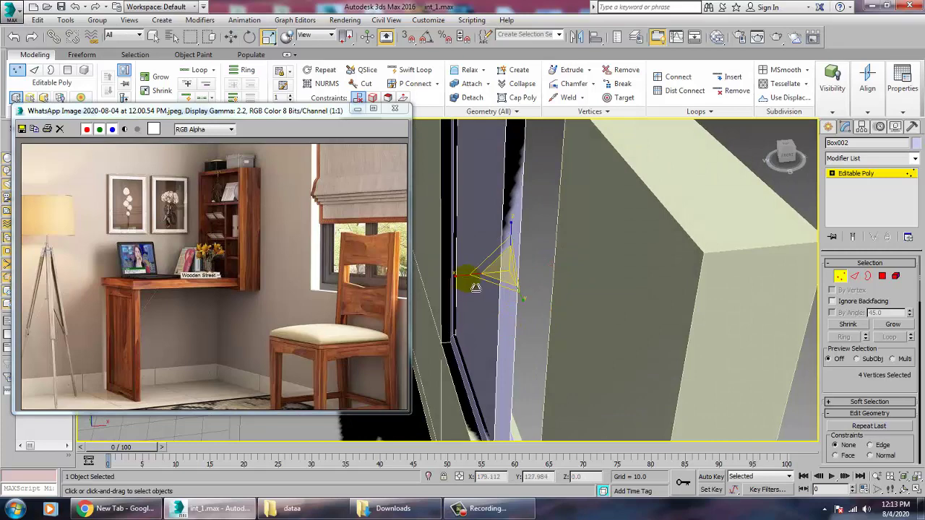
key(r)
drag(476, 284, 515, 283)
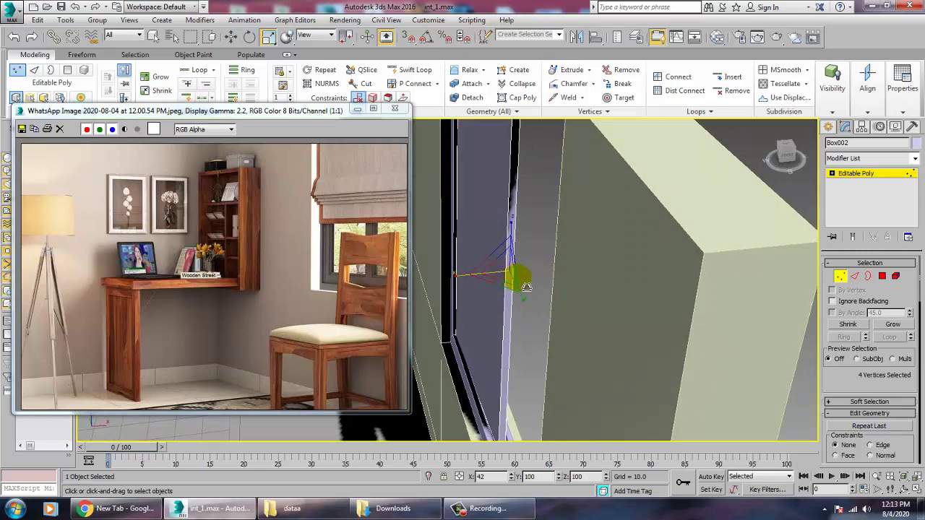
key(w)
alt+middle_drag(526, 288, 580, 277)
scroll(595, 267, down, 5)
Select the panel's two large faces and inset them by 5.53 to form the sash border
key(1)
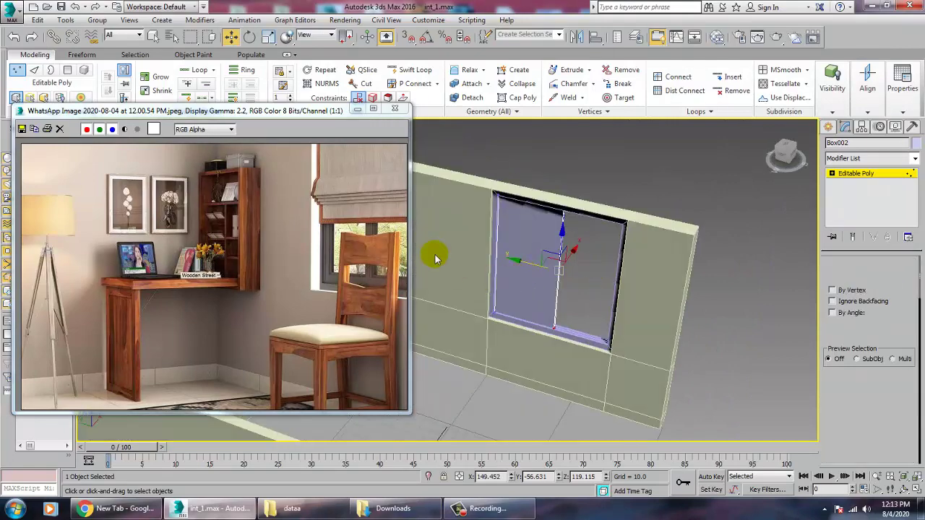
key(4)
mouse_move(615, 247)
alt+middle_down()
mouse_move(599, 246)
mouse_move(632, 254)
alt+middle_up()
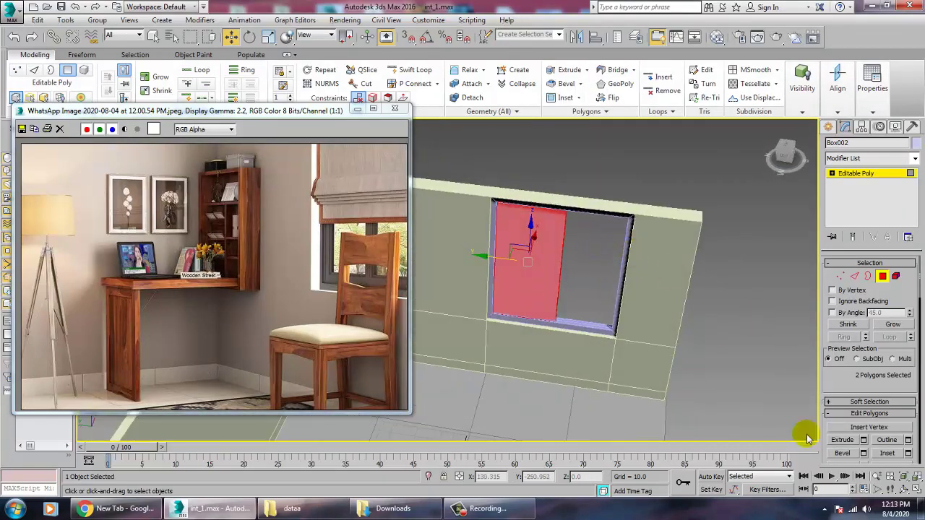
drag(868, 391, 866, 342)
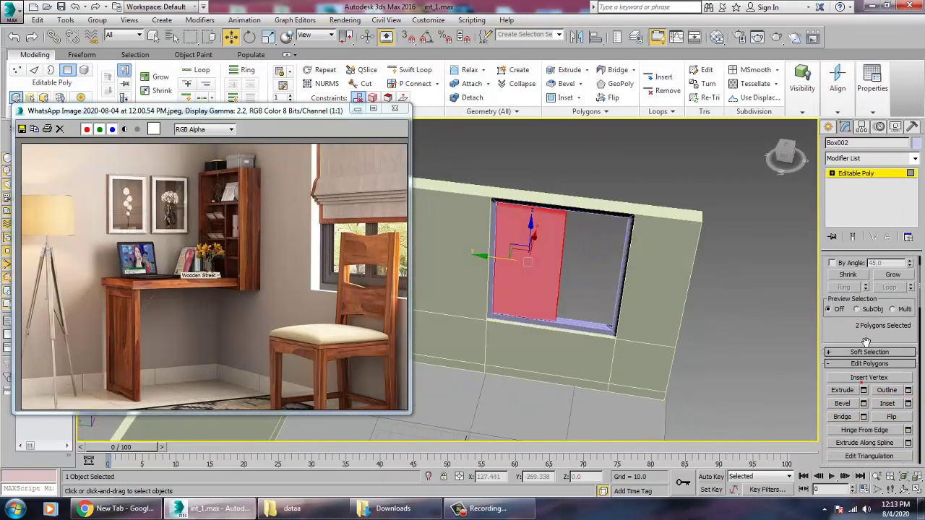
click(909, 404)
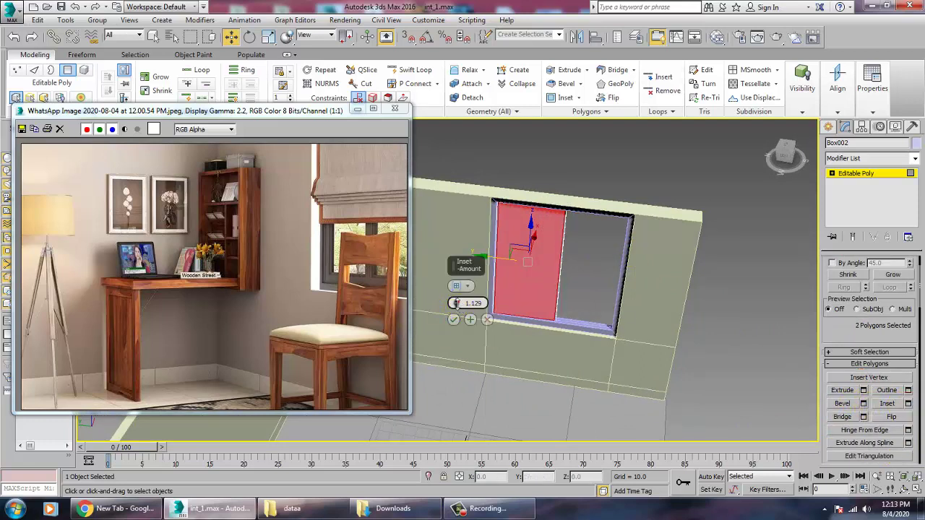
drag(456, 303, 446, 287)
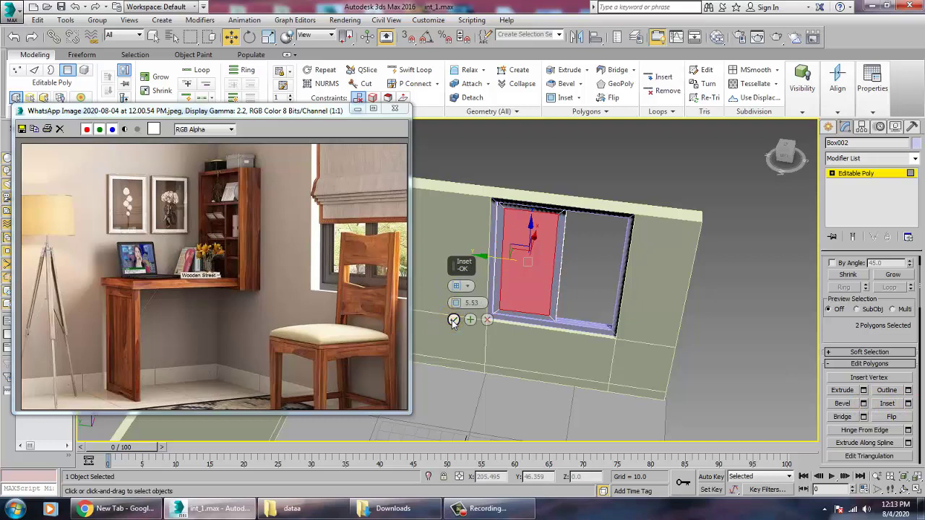
click(454, 320)
scroll(568, 274, up, 5)
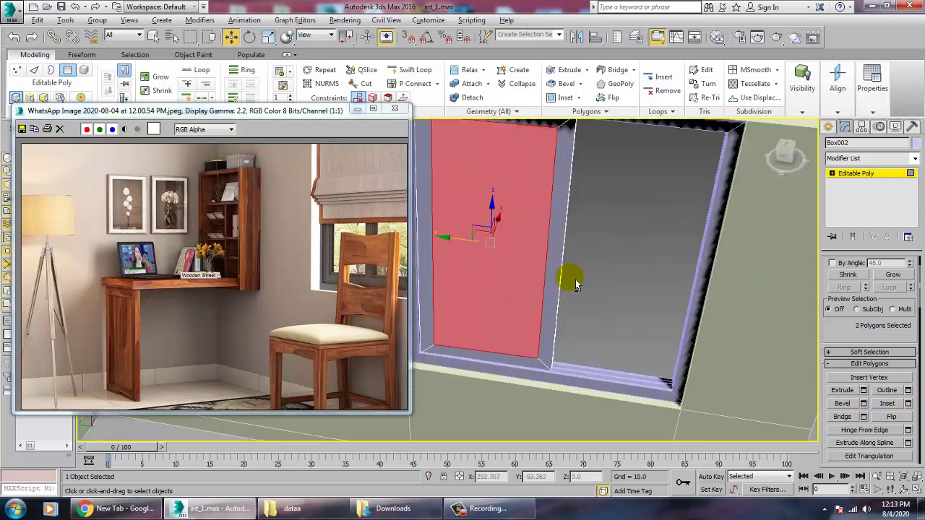
click(864, 403)
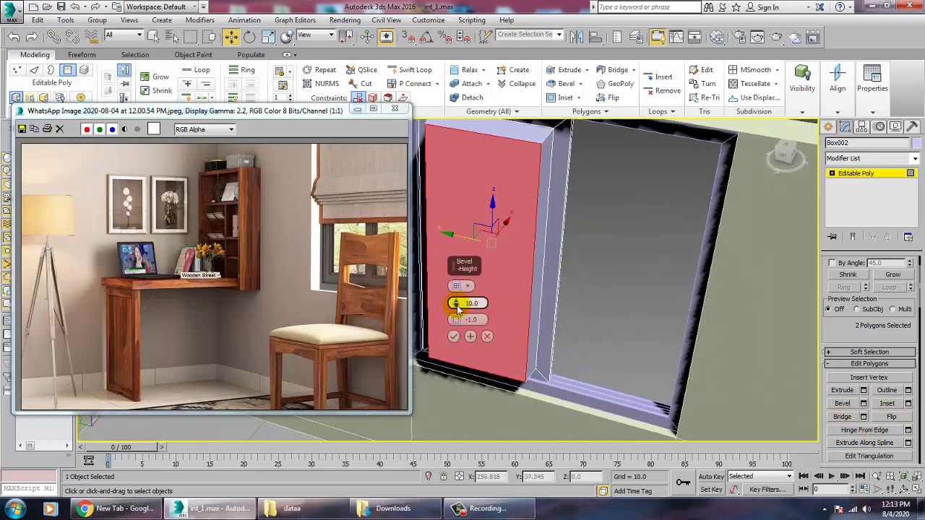
mouse_move(582, 279)
alt+middle_down()
mouse_move(471, 276)
mouse_move(575, 284)
alt+middle_up()
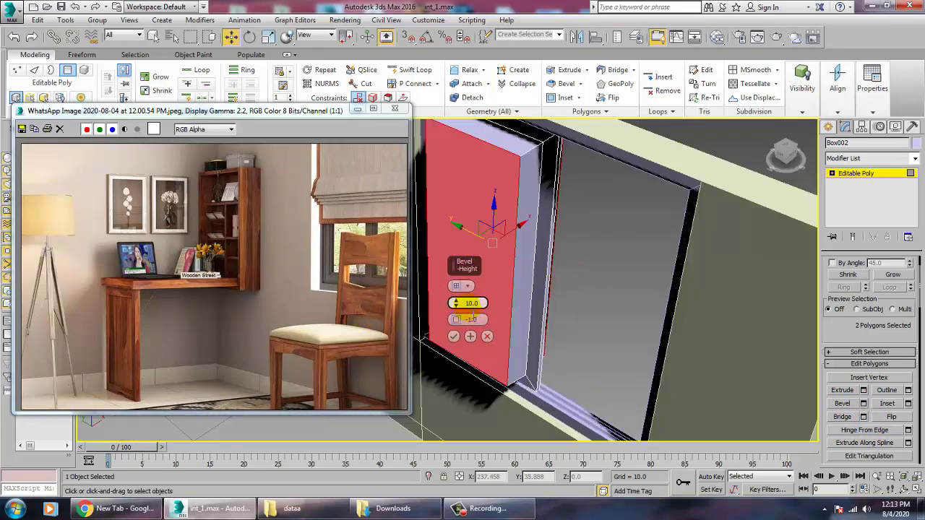
drag(458, 309, 473, 351)
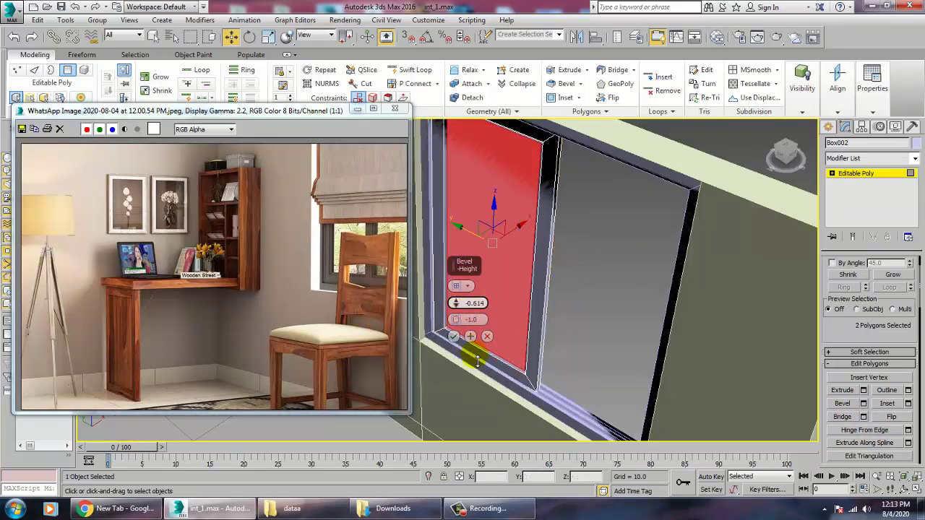
drag(456, 319, 461, 337)
alt+middle_drag(522, 299, 548, 289)
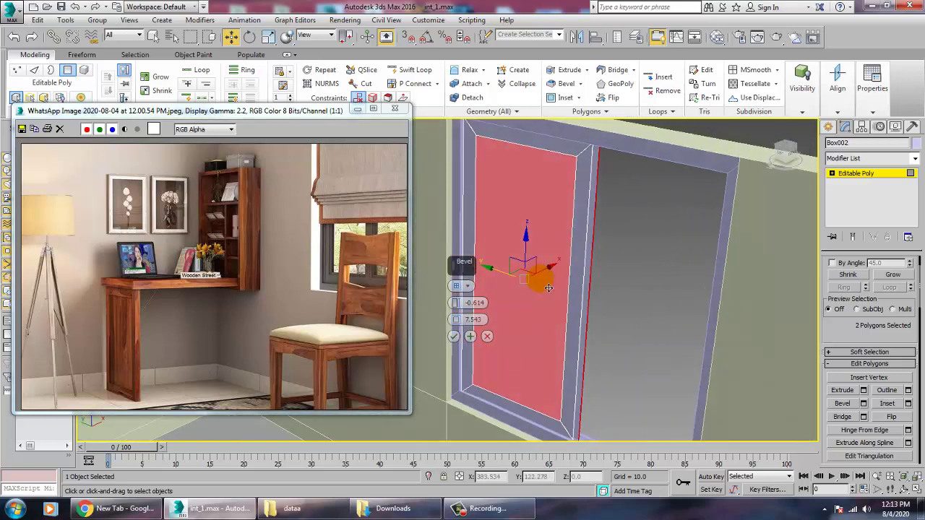
mouse_move(458, 306)
mouse_down()
mouse_move(461, 327)
mouse_move(459, 291)
mouse_move(471, 311)
mouse_up()
click(488, 337)
Bevel the sash's two selected faces with an outline of -2.295 and a height of about -0.355 to recess the panel
alt+middle_drag(665, 299, 608, 285)
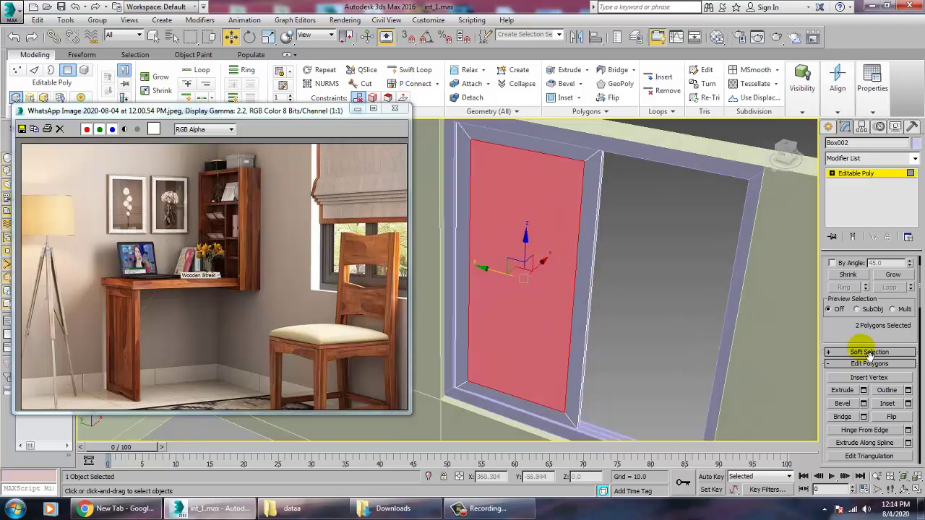
click(864, 404)
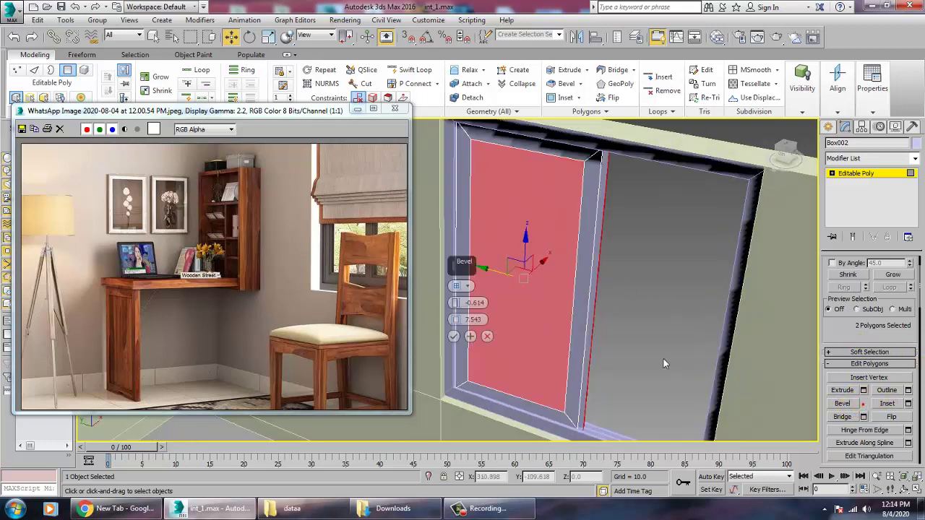
drag(456, 323, 473, 347)
click(470, 336)
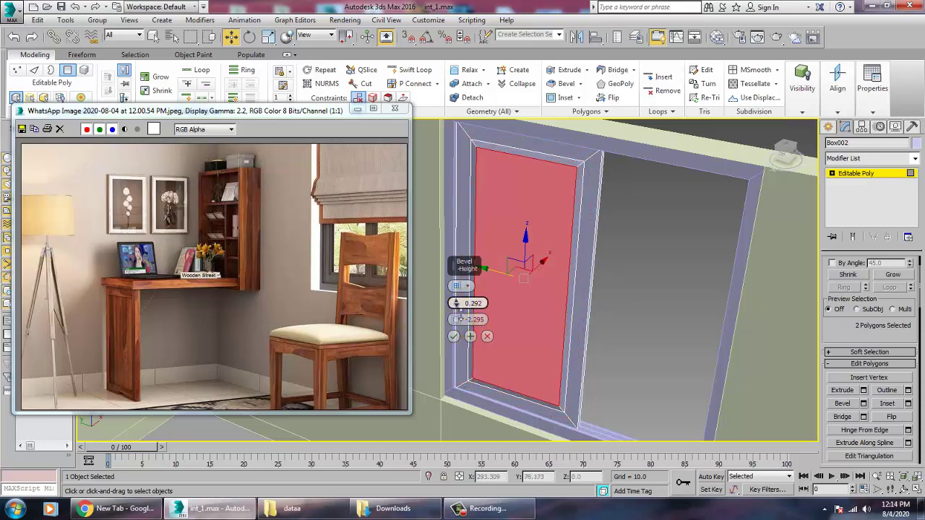
drag(457, 304, 459, 319)
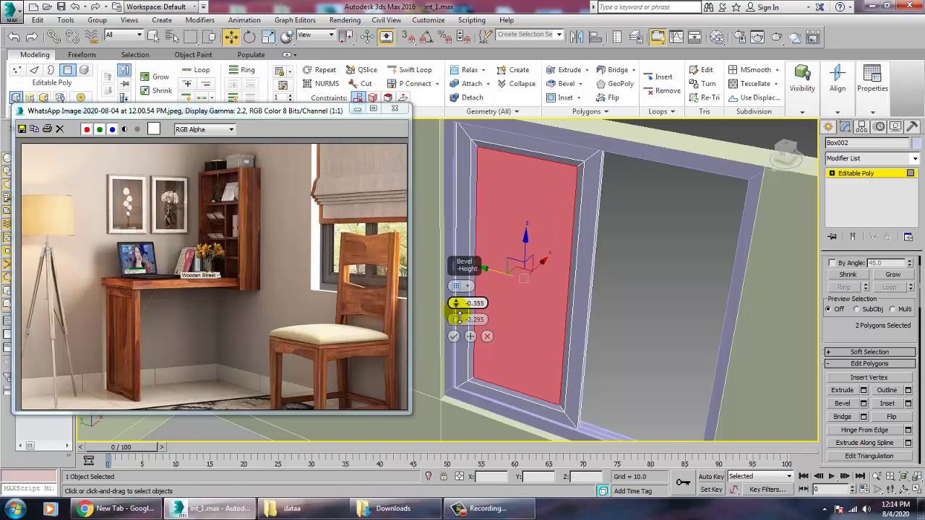
click(454, 335)
alt+middle_drag(489, 308, 593, 287)
click(847, 175)
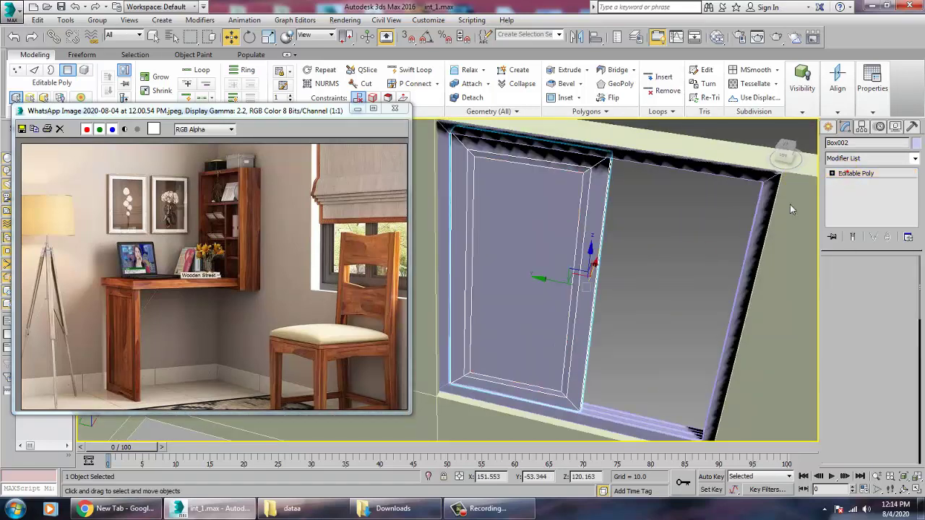
Copy the sash once along Y to fill the other half of the window
alt+middle_drag(680, 269, 578, 281)
mouse_move(554, 287)
shift+mouse_down()
mouse_move(676, 289)
mouse_move(719, 309)
mouse_move(679, 300)
shift+mouse_up()
click(467, 302)
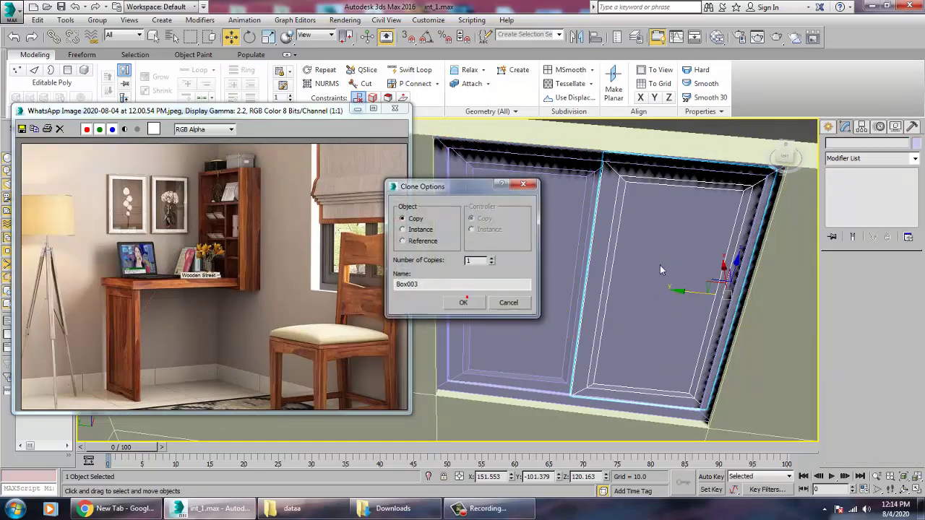
Move the copied sash along X to 156.075 to offset it from the first sash
alt+middle_drag(661, 270, 674, 265)
mouse_move(741, 331)
alt+middle_down()
mouse_move(735, 321)
mouse_move(744, 325)
mouse_move(781, 263)
mouse_move(605, 245)
mouse_move(535, 250)
mouse_move(566, 307)
mouse_move(665, 275)
mouse_move(694, 303)
mouse_move(710, 285)
mouse_move(678, 325)
mouse_move(552, 267)
alt+middle_up()
click(553, 267)
click(579, 402)
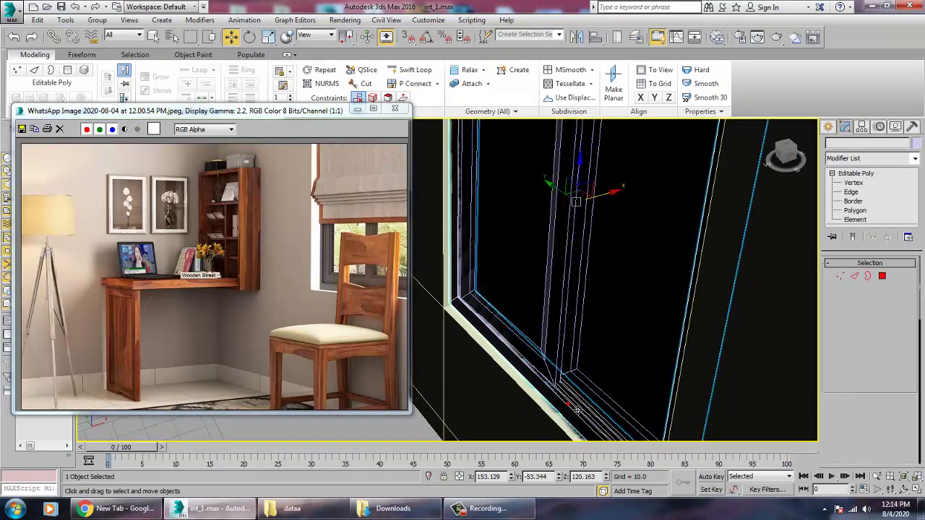
key(r)
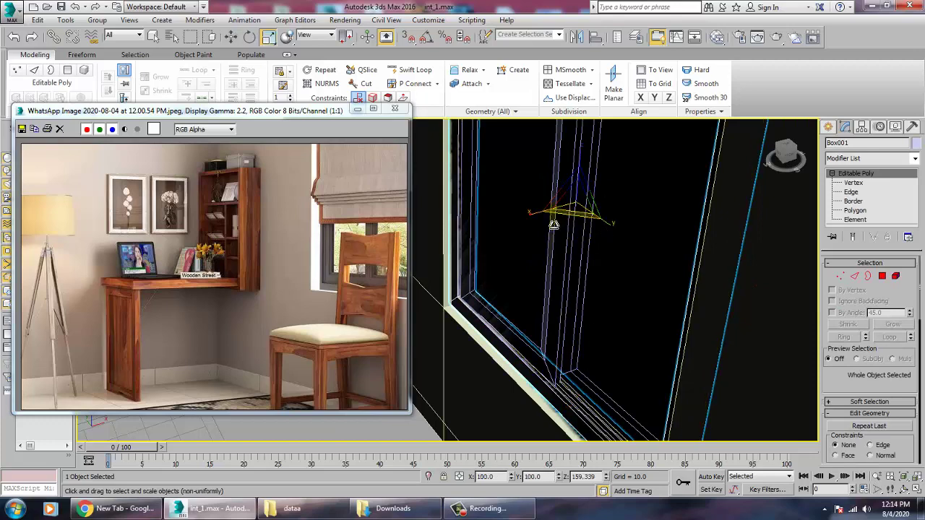
key(w)
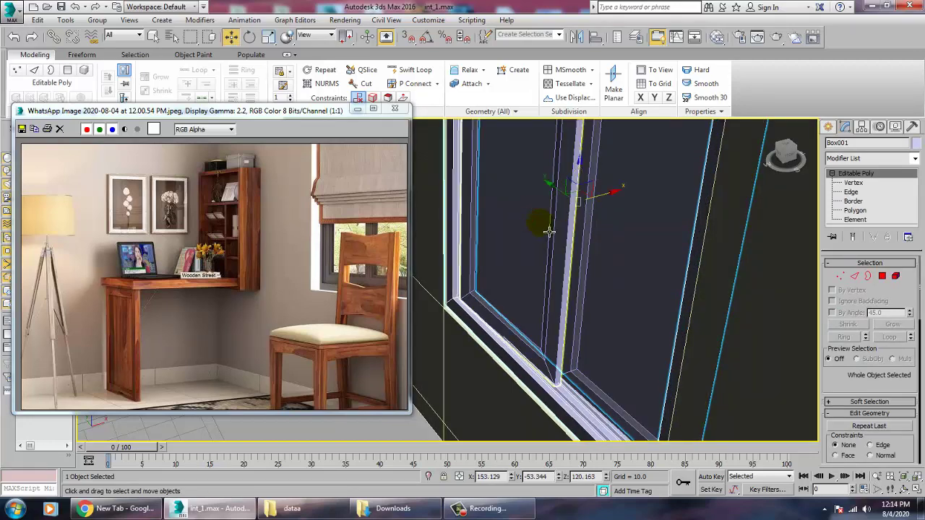
drag(614, 203, 616, 221)
alt+middle_drag(616, 221, 540, 208)
click(445, 263)
alt+middle_drag(595, 289, 614, 305)
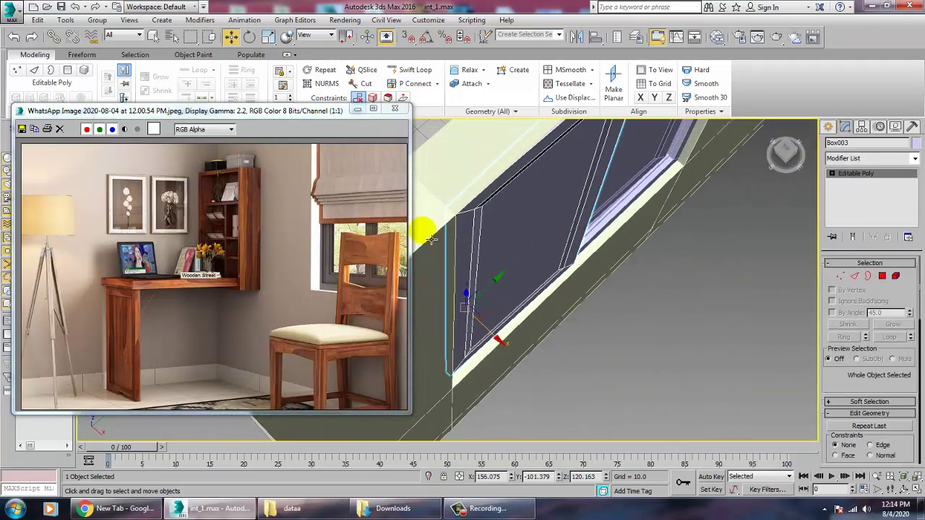
Delete the copied sash
key(alt+w)
click(440, 204)
key(alt+w)
middle_drag(669, 236, 695, 263)
mouse_move(578, 219)
middle_down()
mouse_move(634, 282)
mouse_move(647, 324)
middle_up()
key(F3)
middle_drag(789, 410, 678, 188)
scroll(661, 250, up, 5)
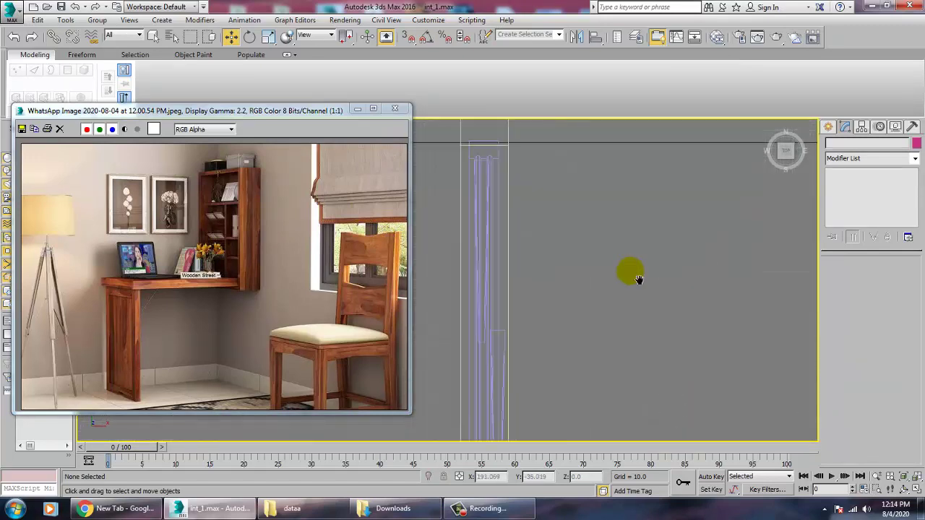
middle_drag(638, 279, 673, 280)
middle_drag(576, 412, 625, 243)
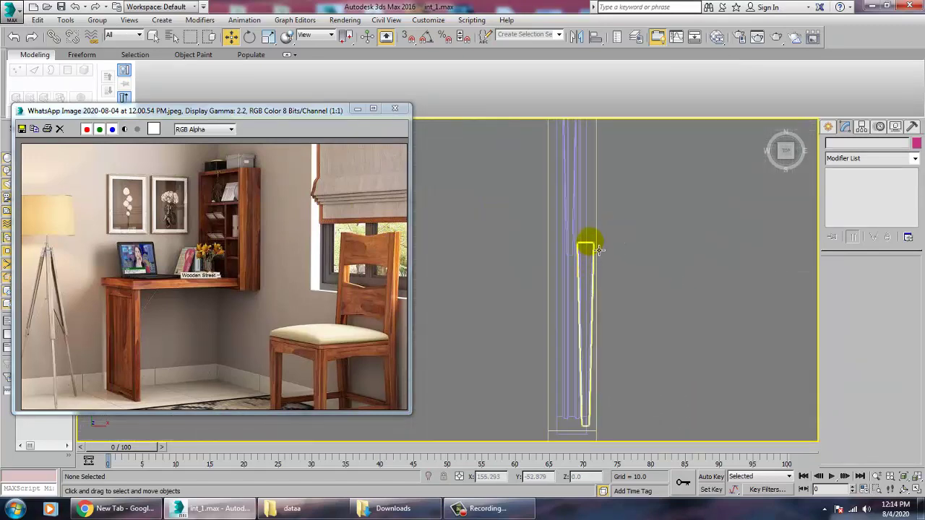
click(595, 250)
key(alt+w)
alt+middle_drag(691, 309, 669, 243)
key(alt+w)
key(Delete)
Move the remaining sash to X 172.712, clear of the wall, and flatten its inner-side vertices into one straight line along X
click(725, 296)
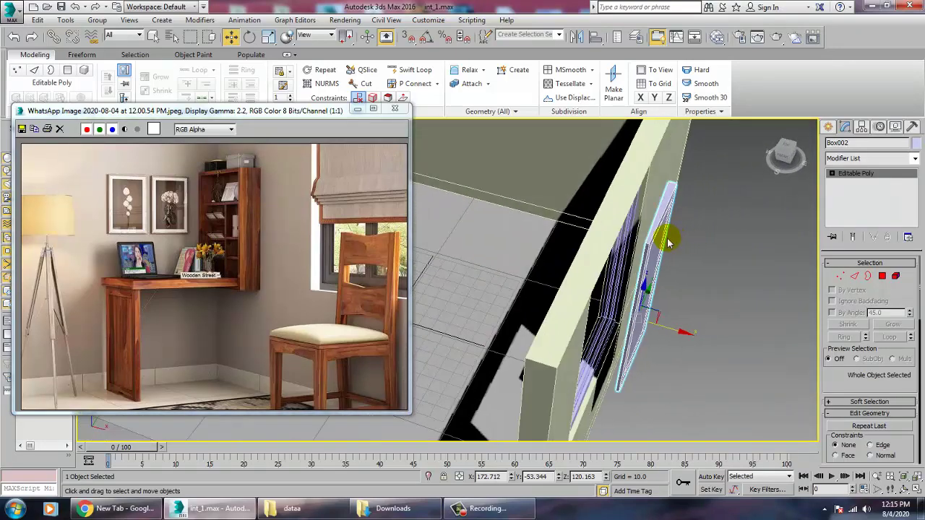
key(alt+w)
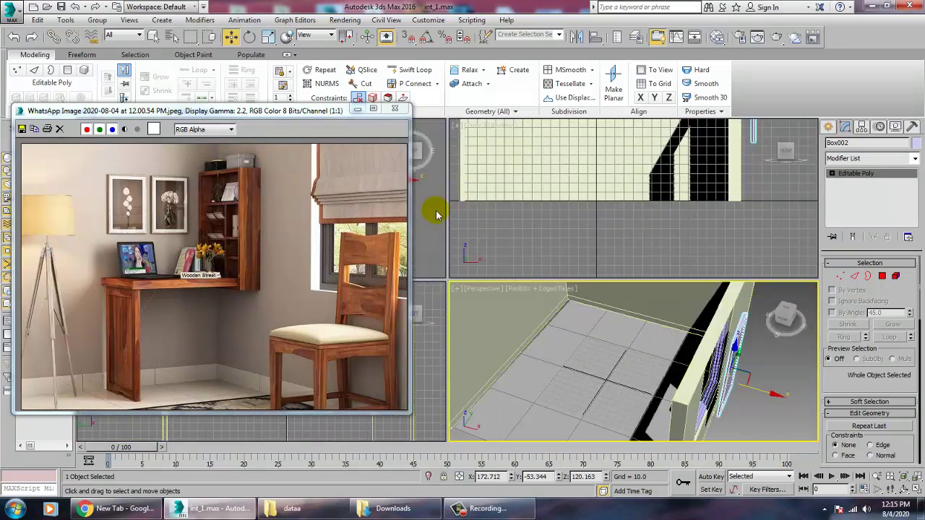
middle_click(435, 212)
middle_click(459, 212)
middle_click(431, 226)
key(alt+w)
middle_drag(477, 224, 506, 233)
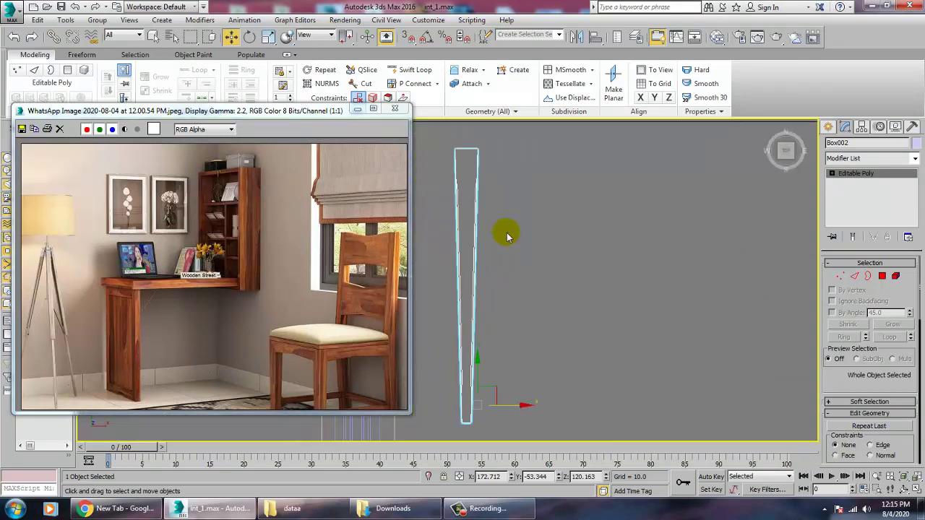
key(1)
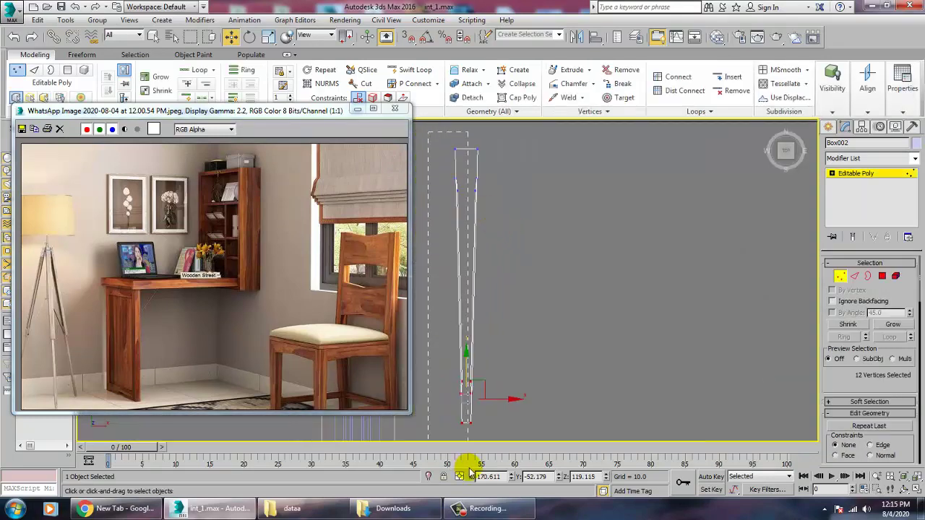
drag(470, 471, 474, 457)
key(r)
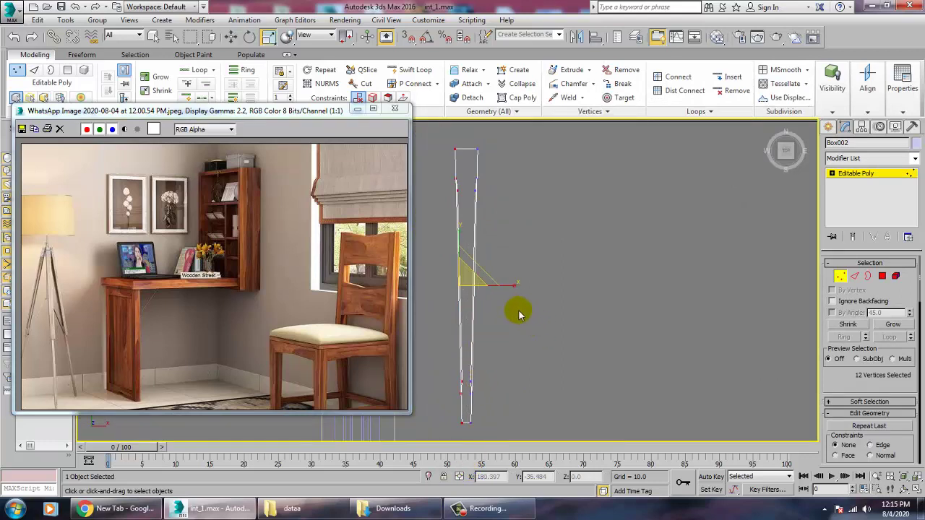
drag(522, 294, 327, 289)
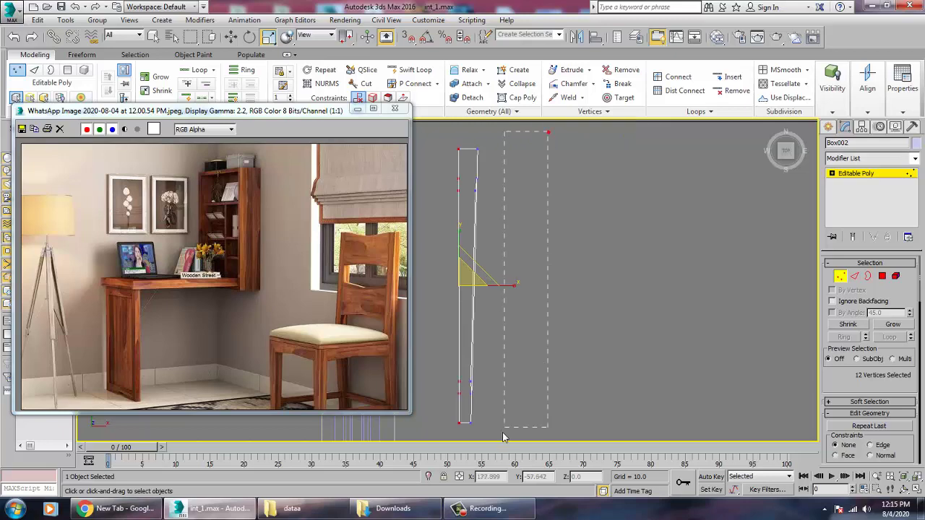
Flatten the sash's outer-side vertices along X so the sash has an even thickness
drag(475, 500, 470, 500)
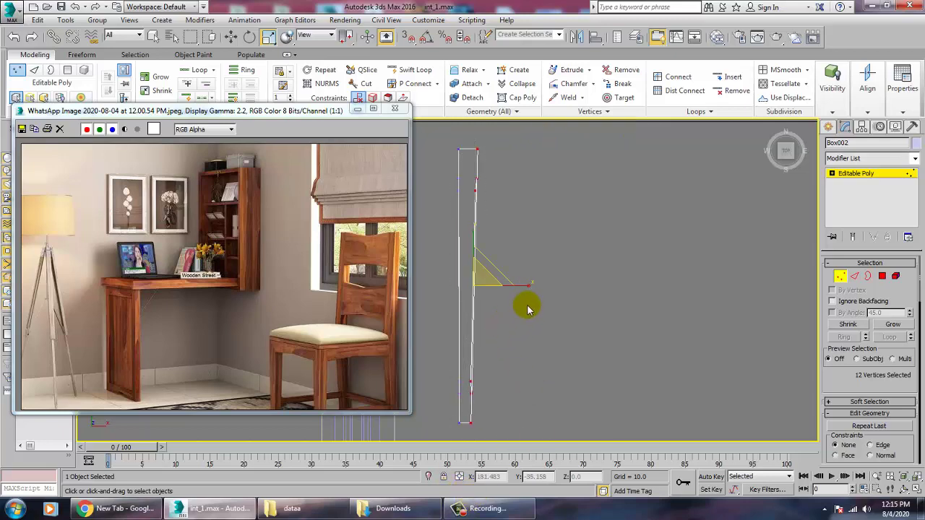
key(alt+w)
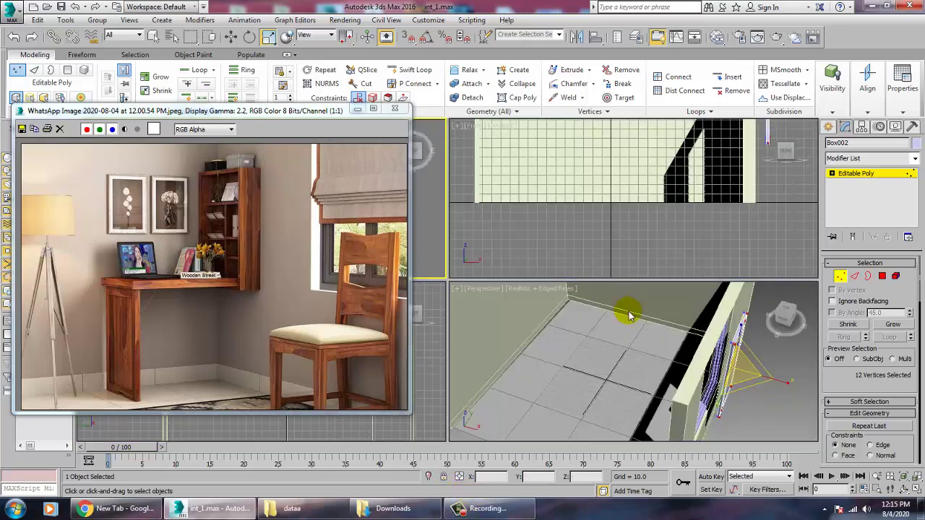
key(z)
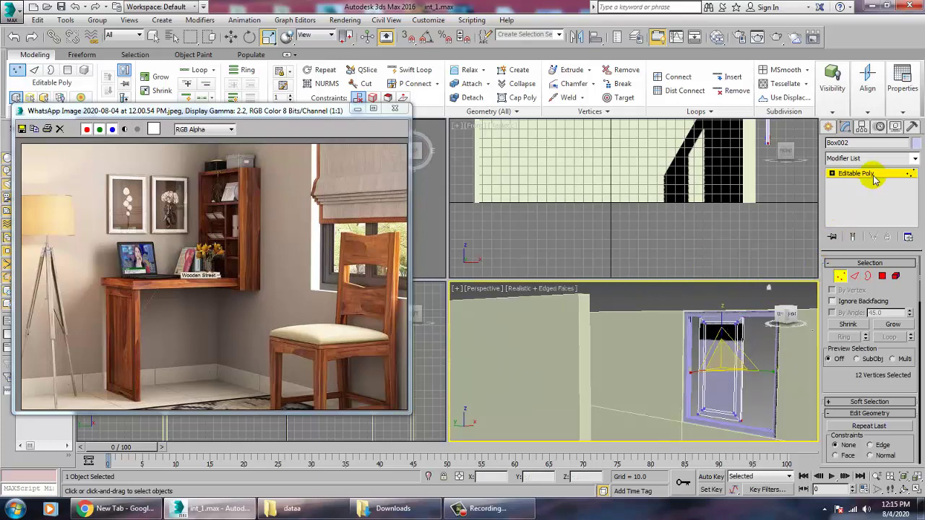
click(856, 173)
Try to move the straightened sash along X toward the window frame
middle_click(441, 211)
key(alt+w)
key(z)
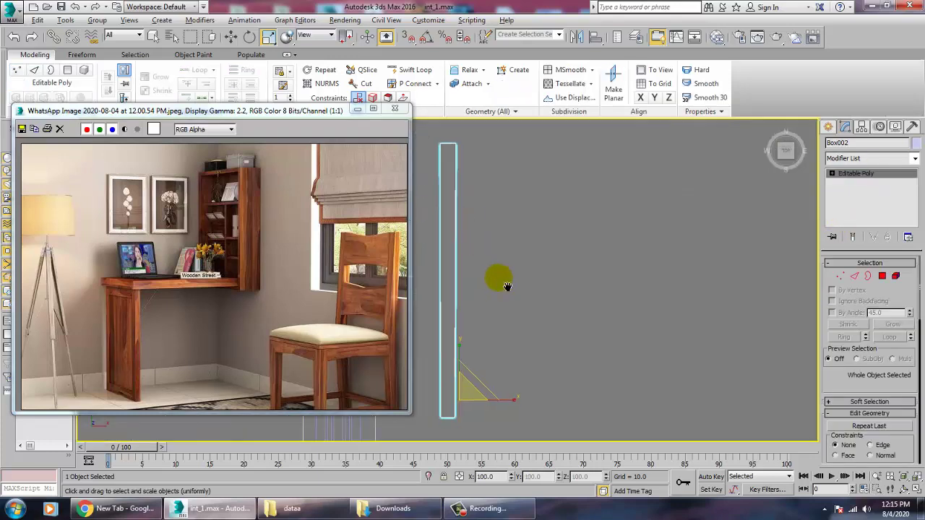
middle_drag(500, 280, 611, 286)
scroll(601, 287, down, 5)
scroll(597, 295, up, 4)
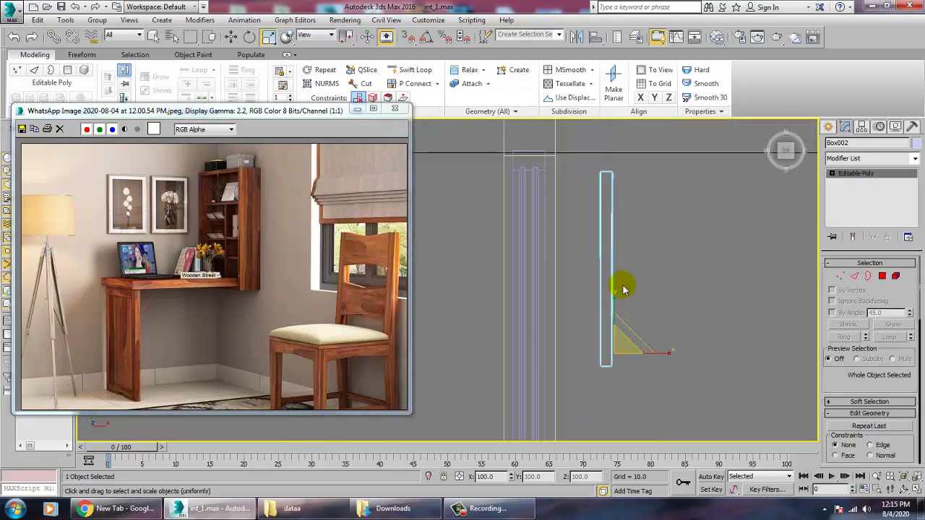
key(w)
drag(653, 363, 575, 363)
key(ctrl+z)
key(ctrl+z)
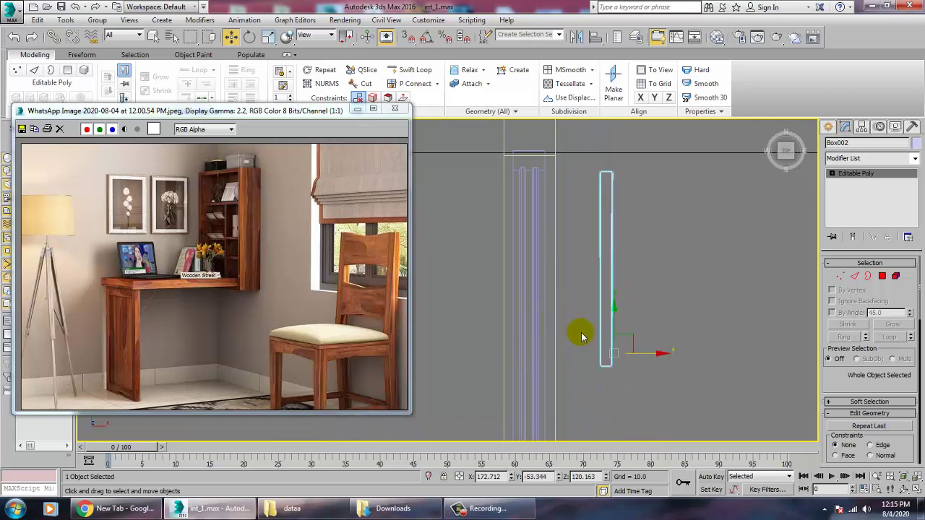
Scale the sash thinner along X and move it to X 149.509 to fit the frame's first groove
key(r)
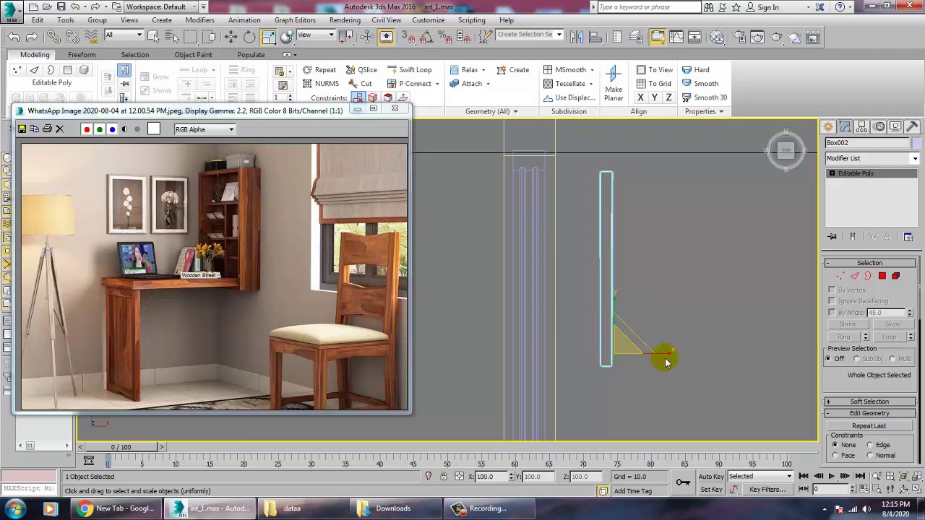
mouse_move(665, 355)
mouse_down()
mouse_move(573, 350)
mouse_move(528, 428)
mouse_up()
key(w)
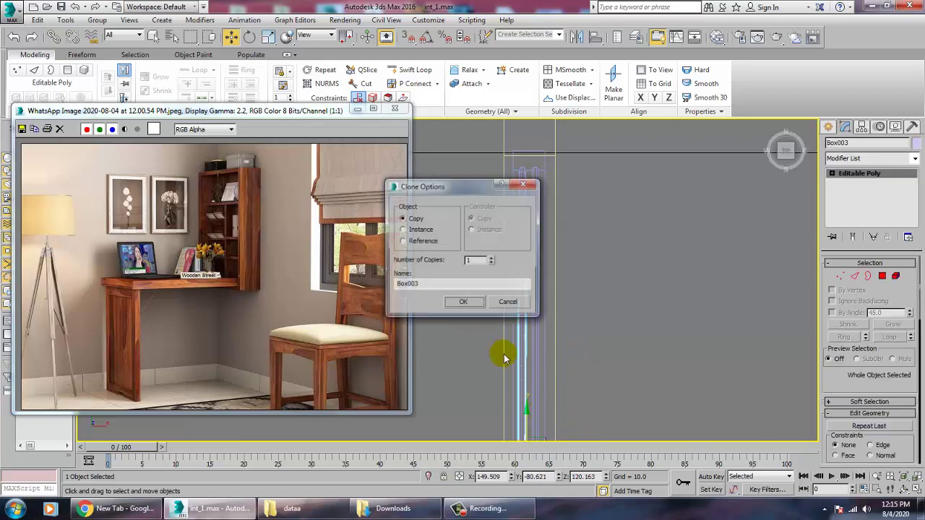
Make one copy of the sash and place it in the frame's second groove at X 152.566, Y -98.539
click(464, 304)
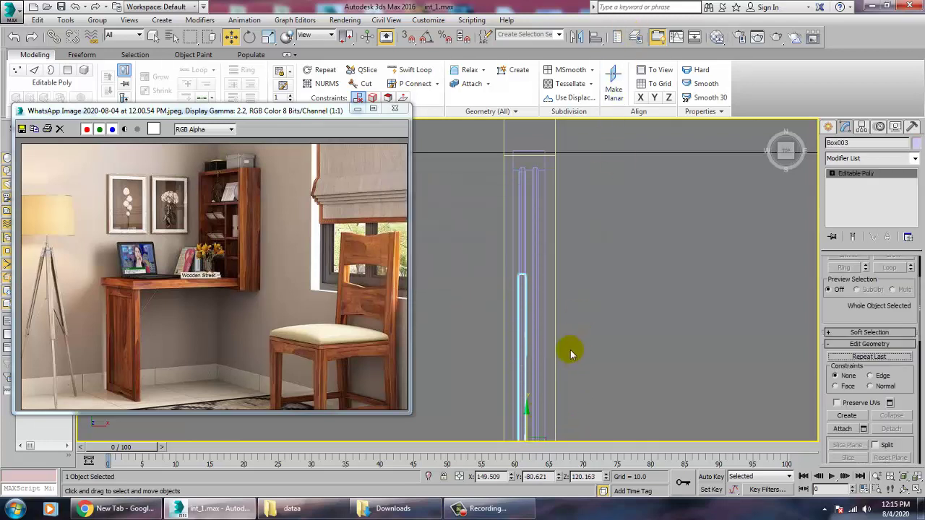
drag(525, 314, 549, 394)
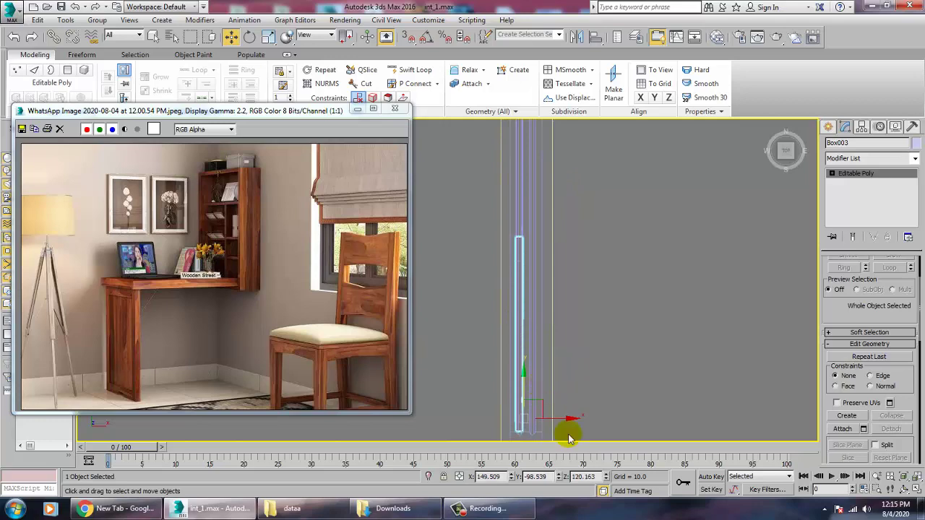
drag(570, 427, 572, 419)
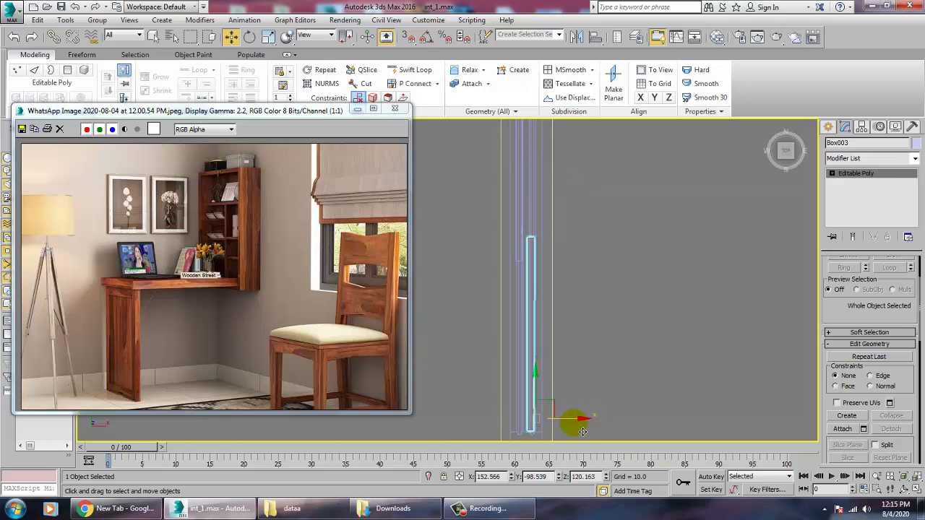
Select the window frame and the first sash together, scale them to 86% along X, and save the scene
key(alt+w)
middle_click(664, 417)
key(alt+w)
alt+middle_drag(663, 416, 618, 402)
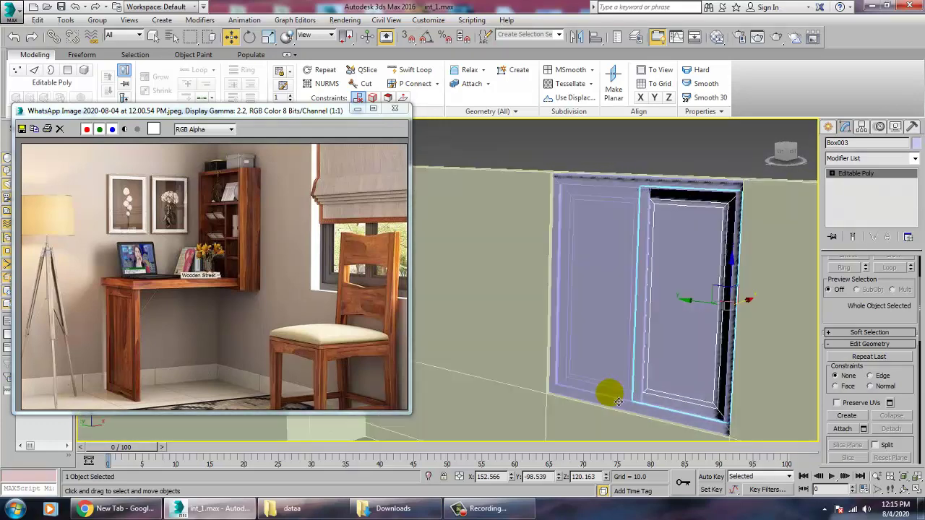
scroll(640, 377, up, 6)
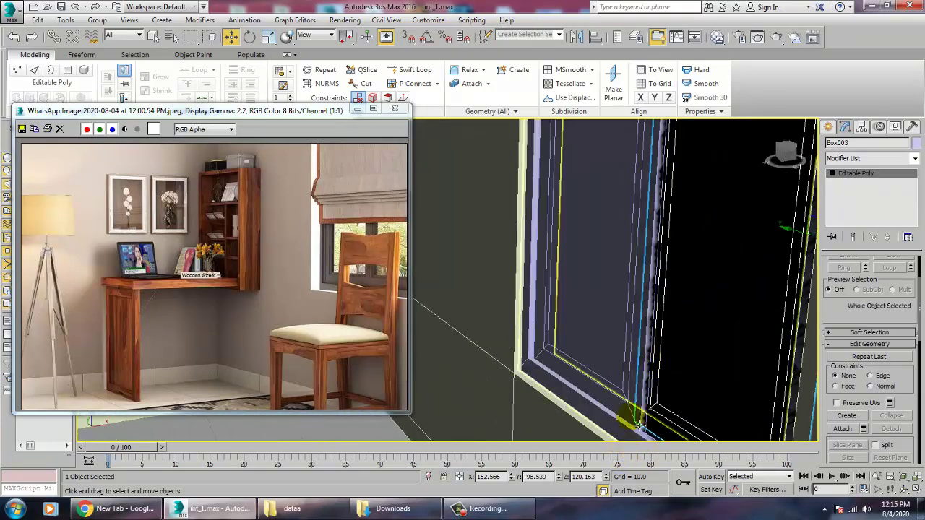
click(642, 402)
ctrl+click(636, 426)
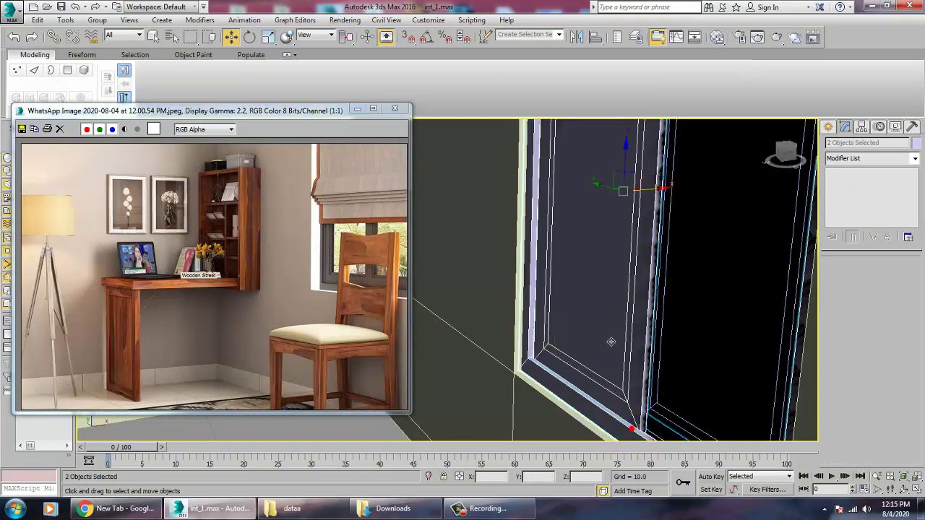
key(r)
key(w)
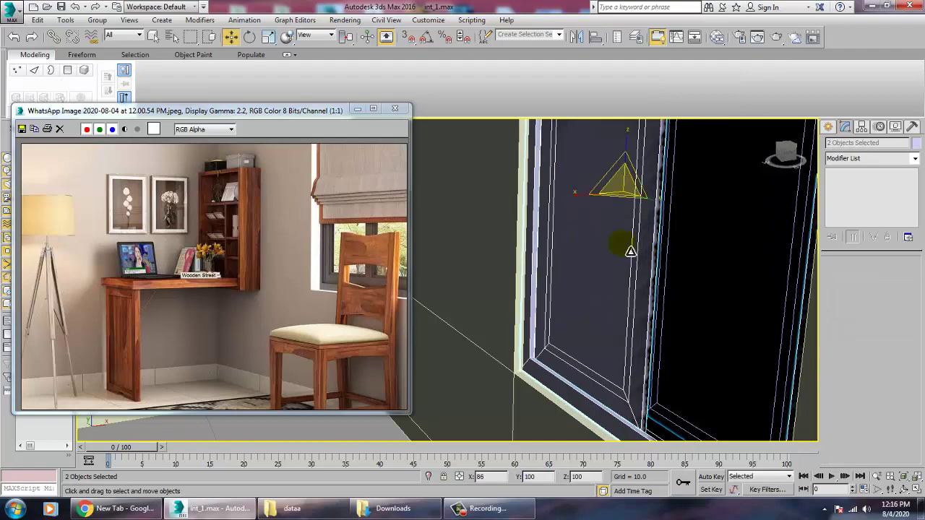
alt+middle_drag(625, 249, 657, 337)
scroll(705, 310, down, 5)
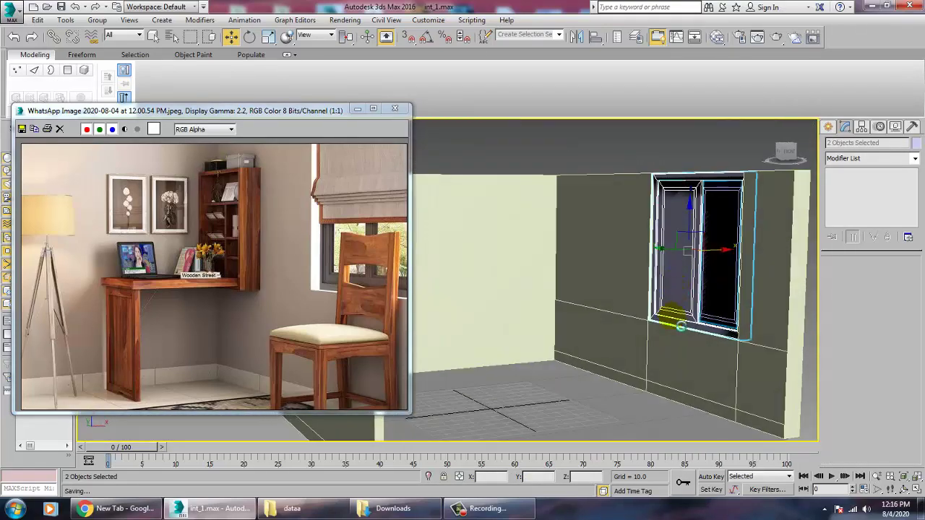
mouse_move(681, 327)
alt+middle_down()
mouse_move(658, 326)
mouse_move(719, 421)
mouse_move(682, 344)
alt+middle_up()
scroll(679, 340, up, 4)
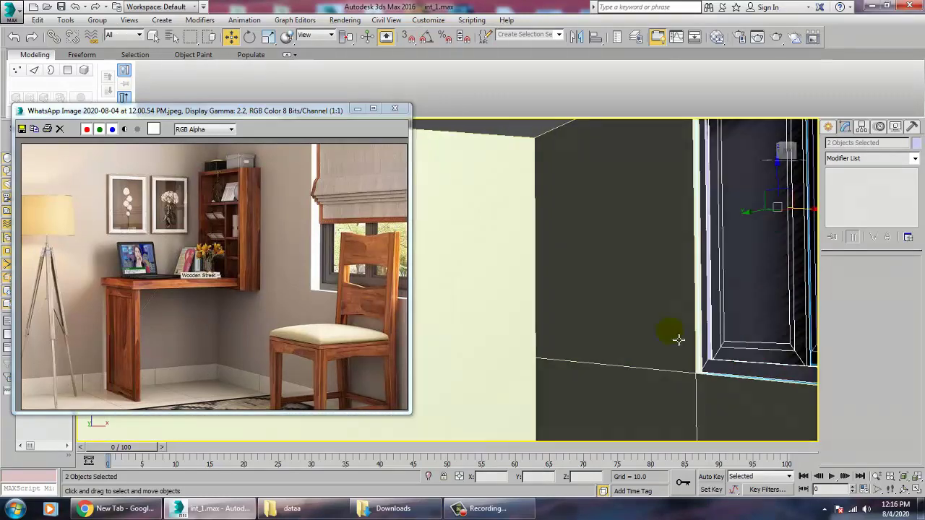
scroll(669, 343, down, 5)
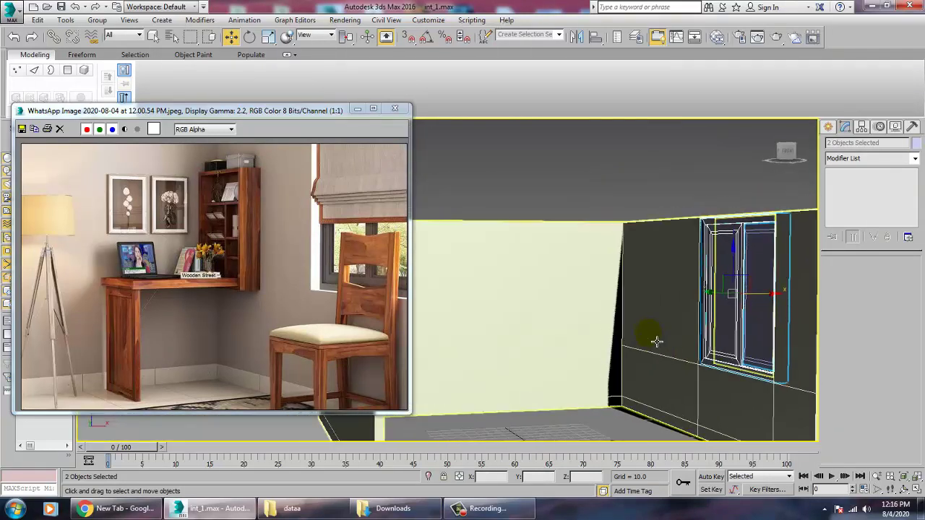
alt+middle_drag(656, 342, 660, 340)
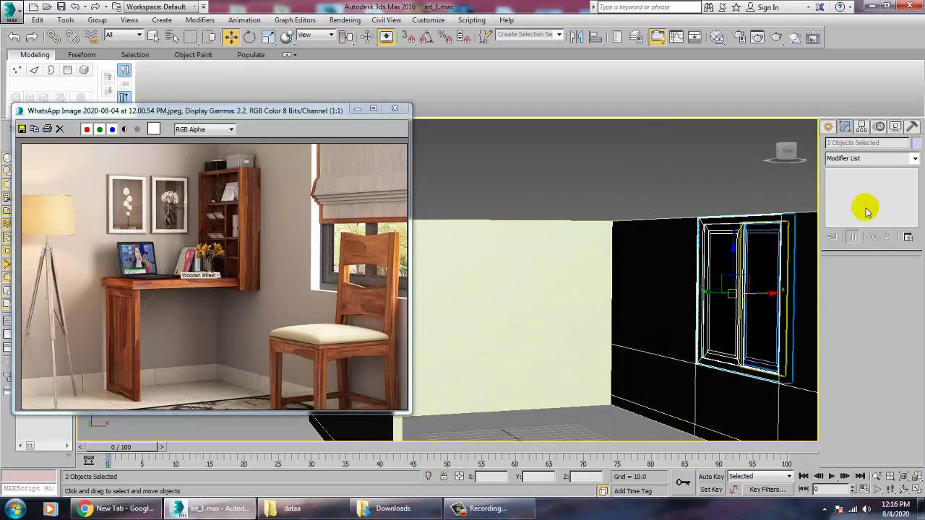
click(828, 128)
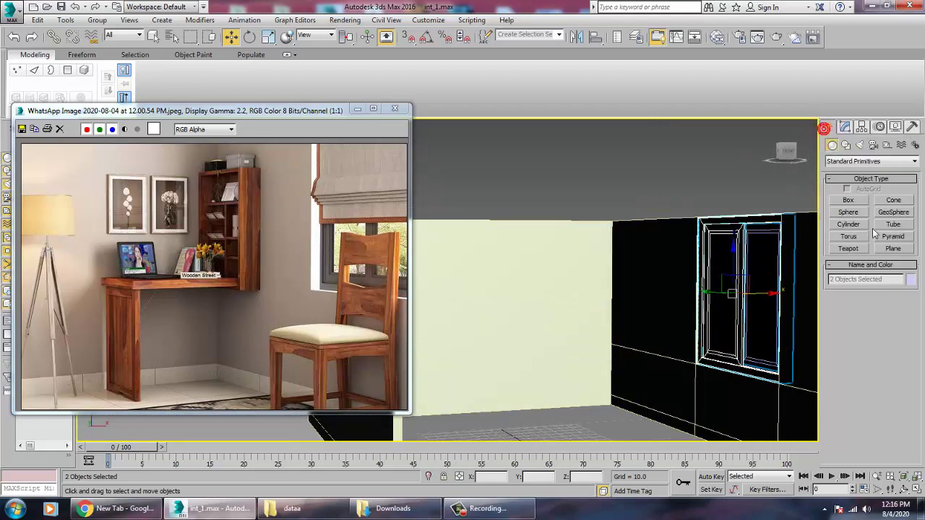
click(855, 202)
middle_drag(566, 298, 583, 296)
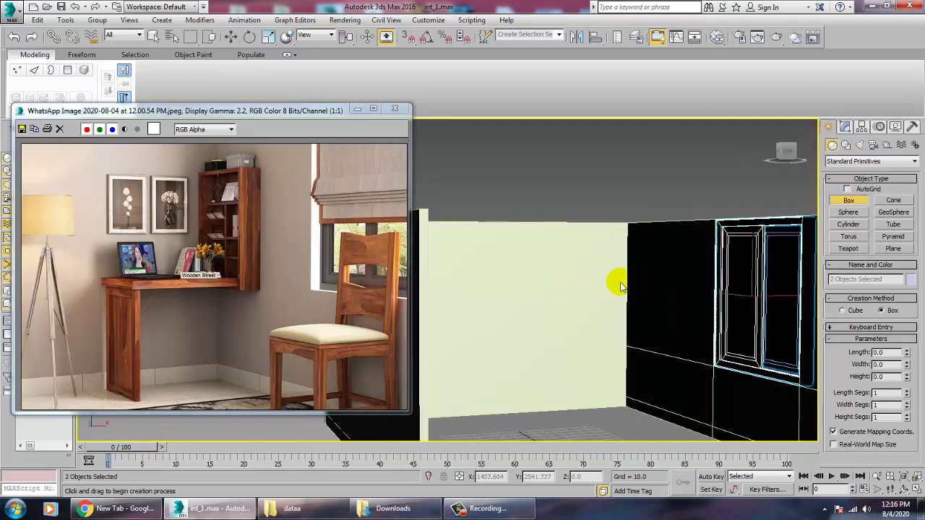
right_click(624, 285)
middle_drag(644, 347, 660, 370)
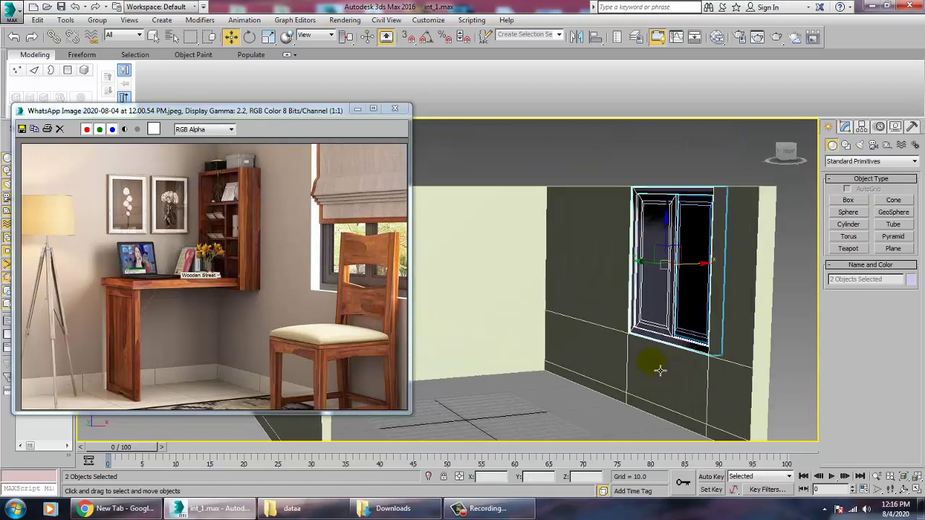
Select the room's wall object and examine the corner between the back wall and the window wall
click(545, 275)
alt+middle_drag(544, 275, 588, 256)
scroll(581, 289, down, 2)
scroll(583, 289, up, 2)
scroll(587, 295, up, 2)
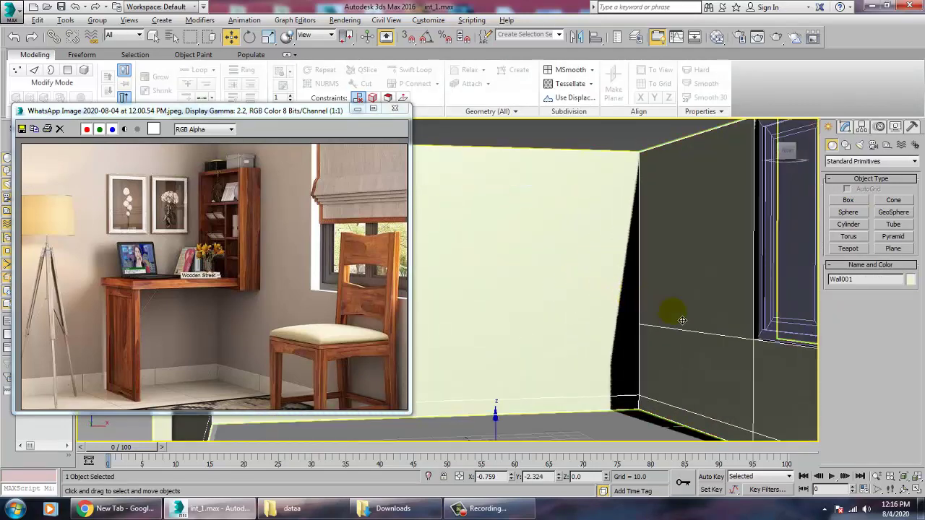
mouse_move(683, 320)
middle_down()
mouse_move(671, 293)
mouse_move(637, 284)
mouse_move(653, 309)
mouse_move(648, 330)
mouse_move(643, 320)
mouse_move(645, 350)
mouse_move(657, 356)
mouse_move(652, 366)
mouse_move(715, 349)
middle_up()
scroll(648, 331, down, 4)
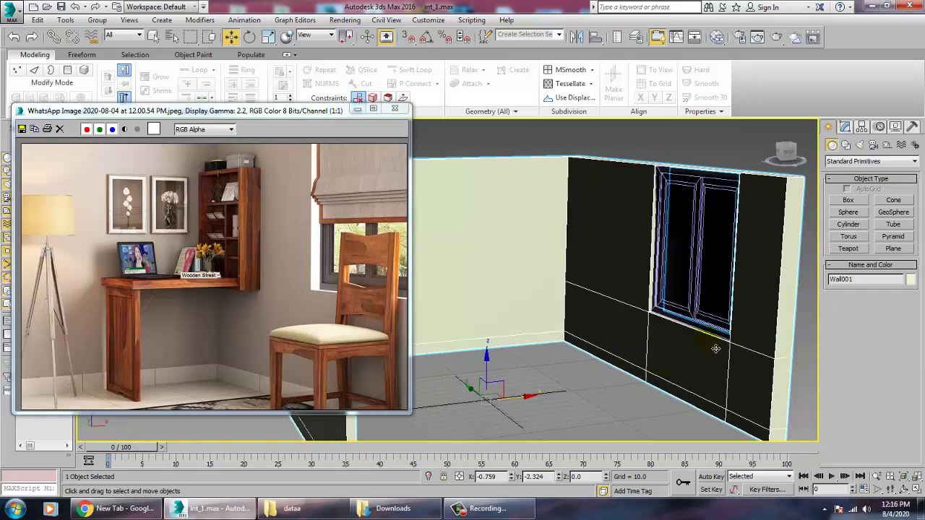